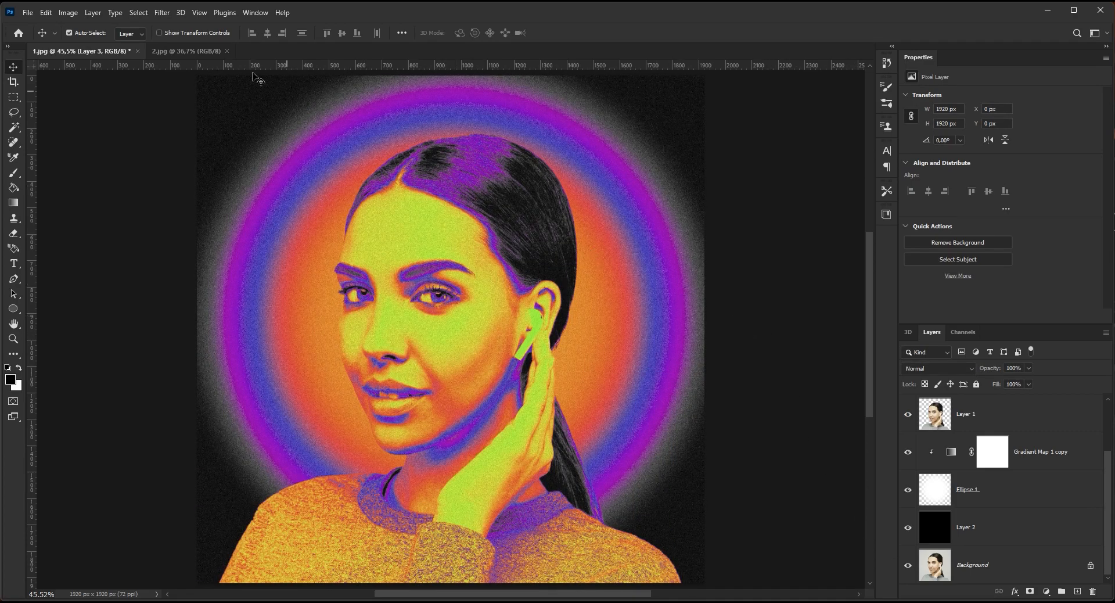
Switch to the 2.jpg document, select its subject automatically and copy the selection to a new layer
left_click(173, 51)
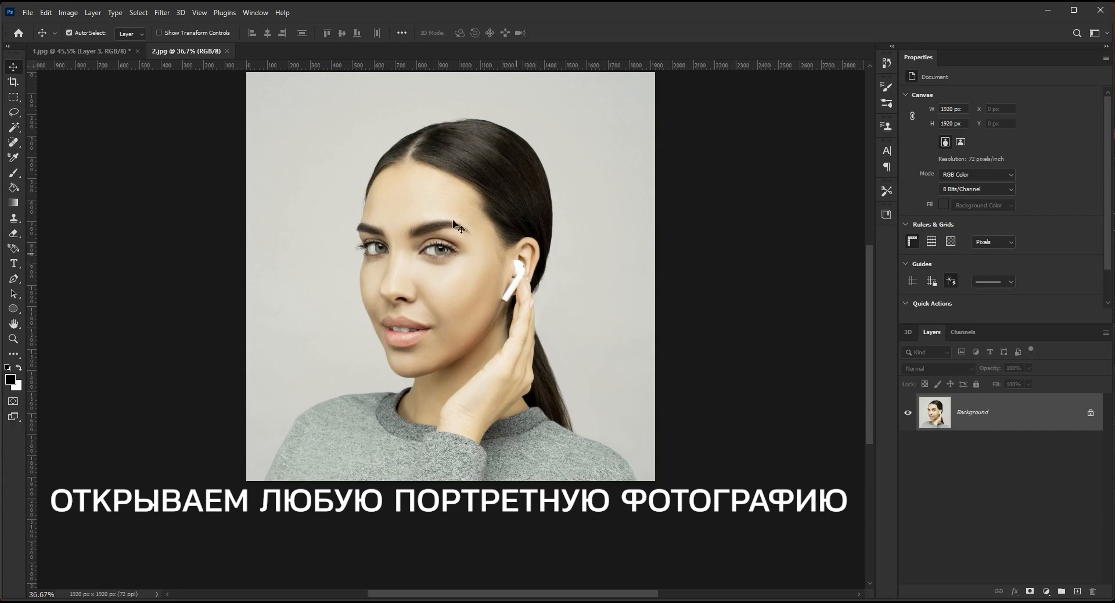
left_click(139, 12)
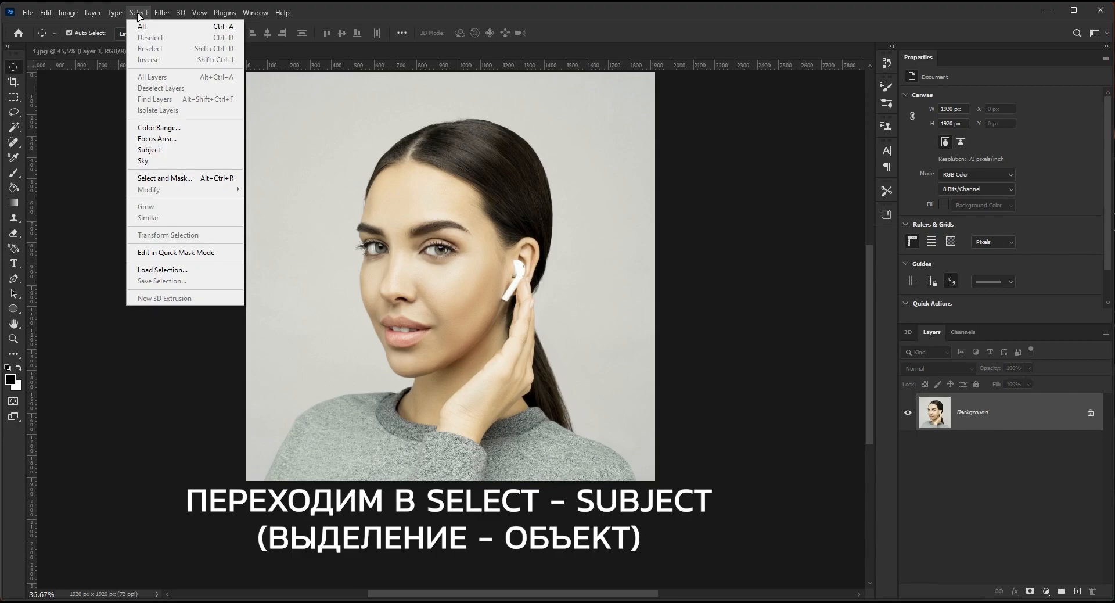
left_click(159, 152)
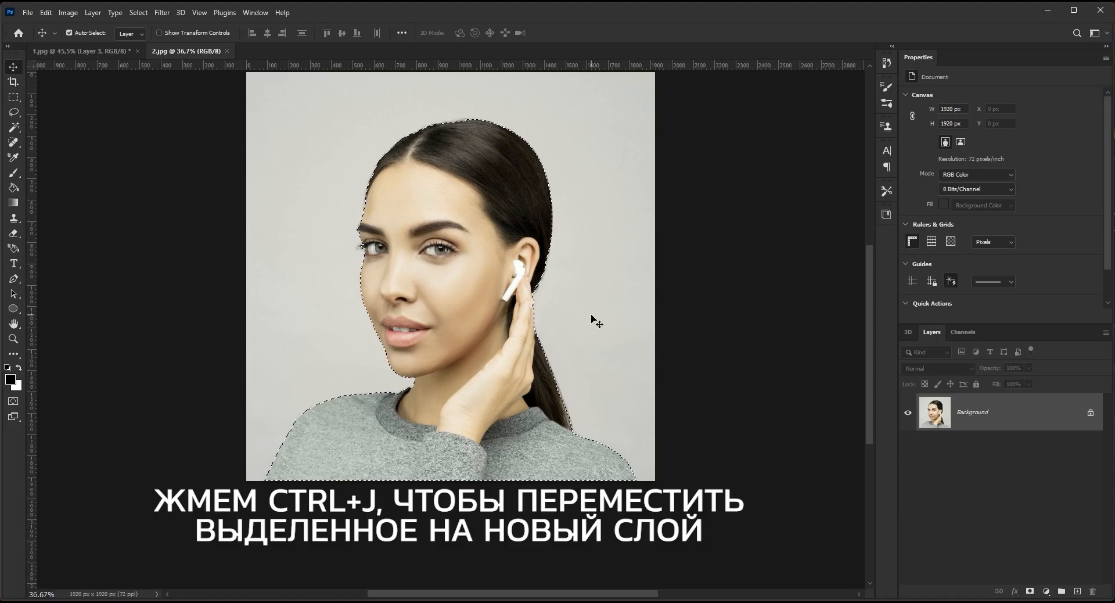
key("ctrl+j")
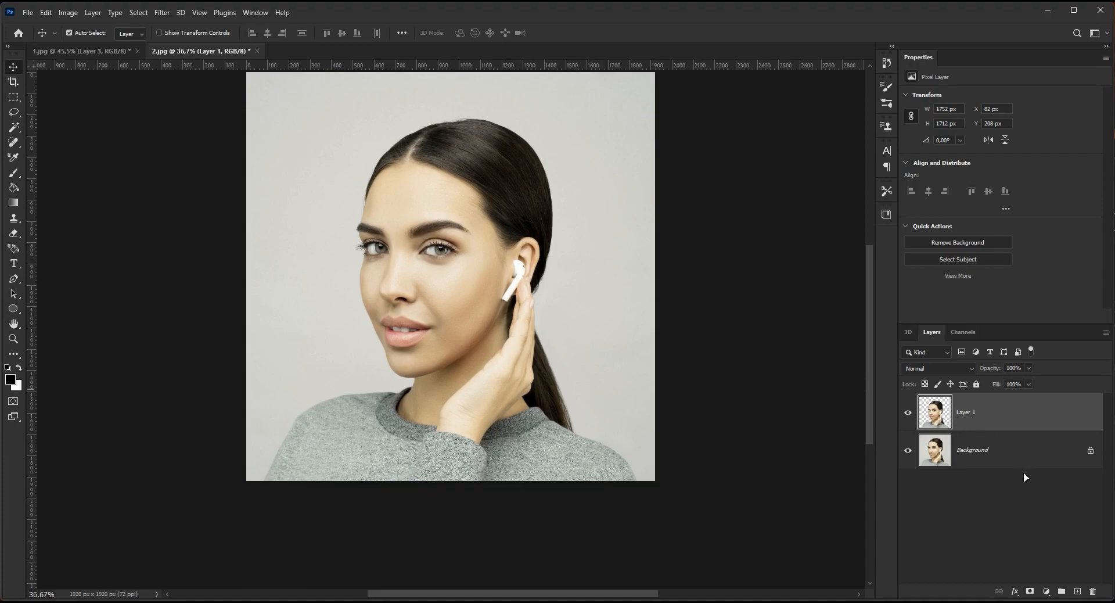
Add a new layer beneath the subject cutout and fill it with black (000000) using the Paint Bucket
left_click(1077, 592)
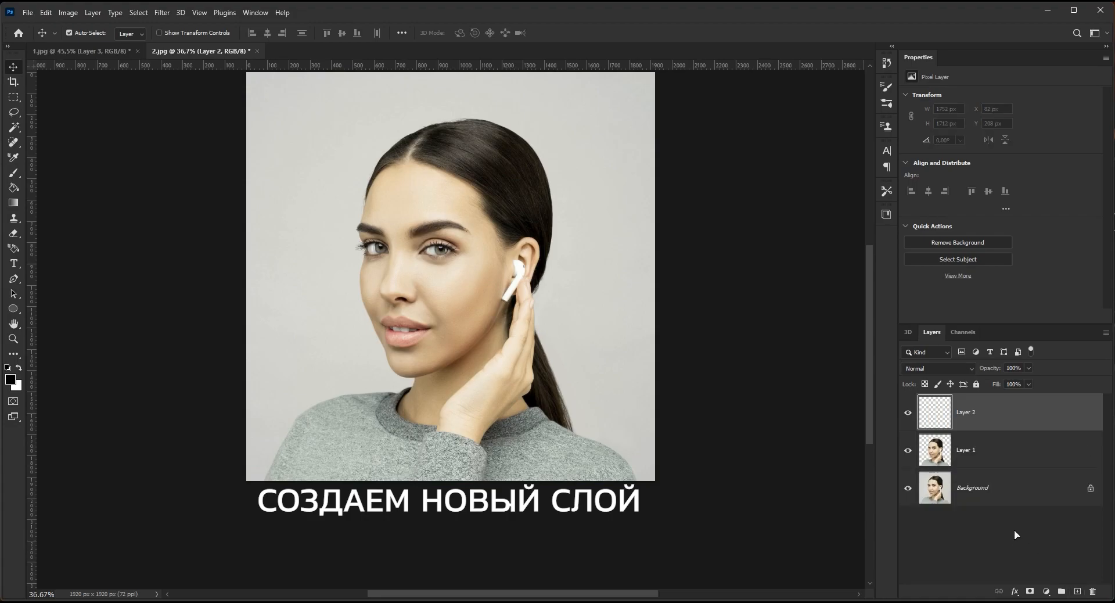
left_click_drag(1045, 412, 1040, 472)
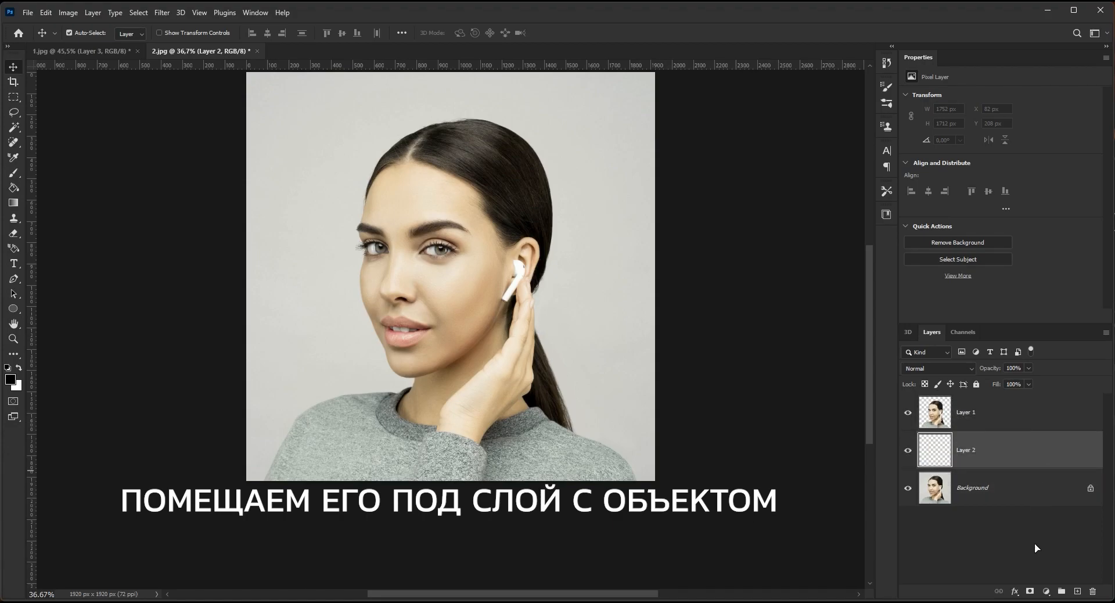
left_click(16, 189)
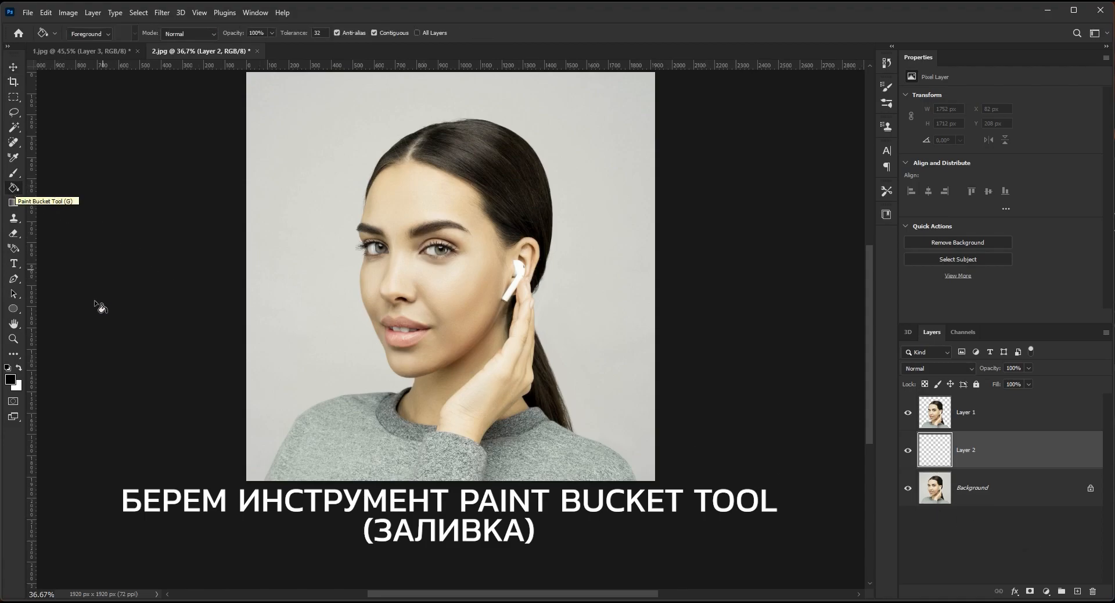
left_click(10, 380)
left_click(565, 272)
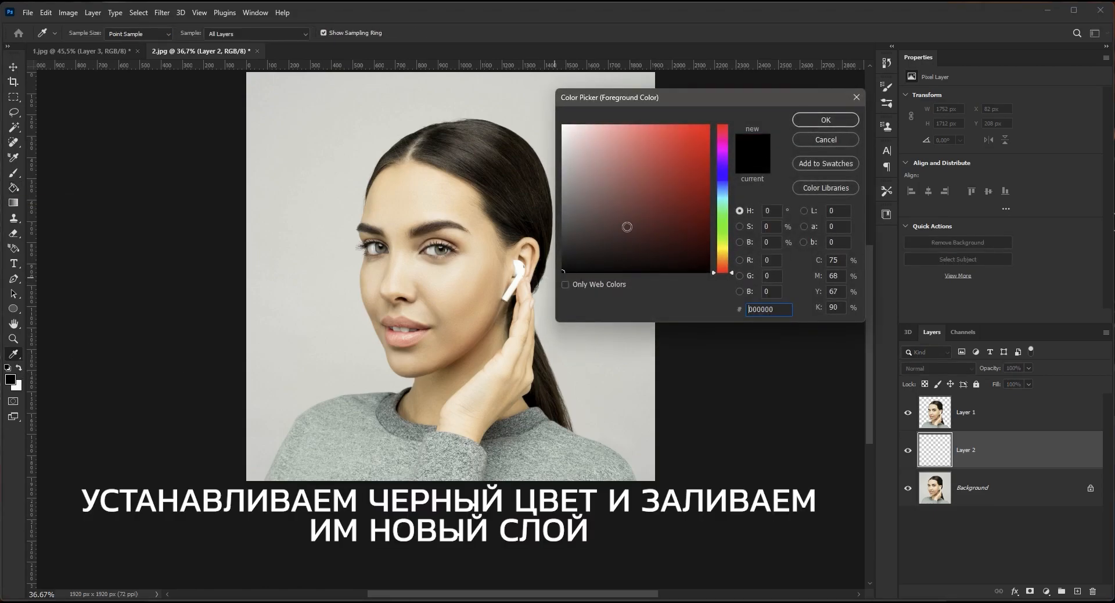
left_click(825, 120)
left_click(600, 281)
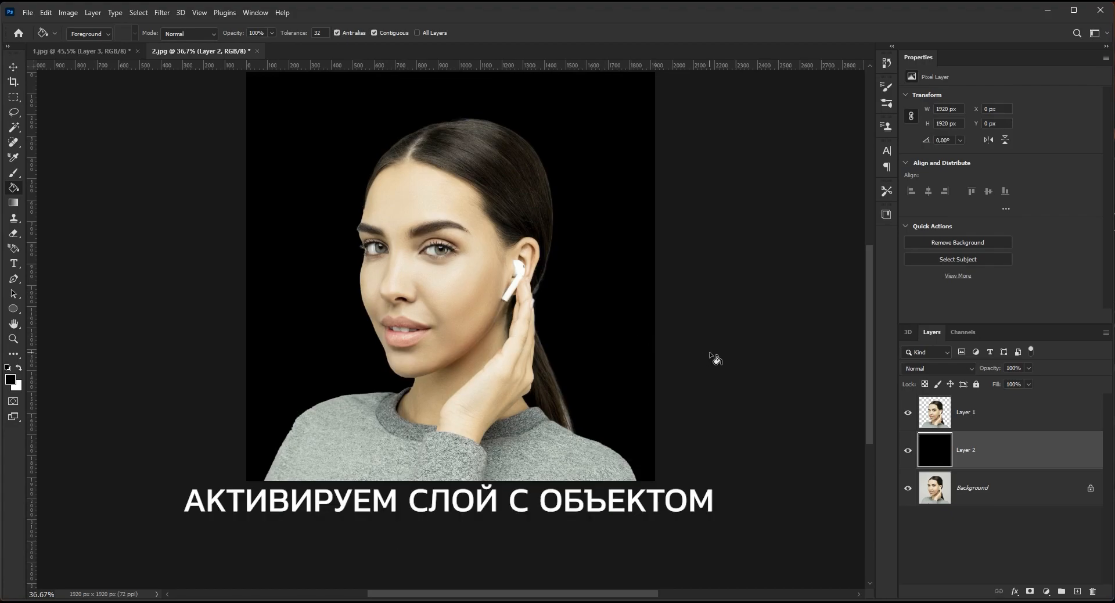
Add a Gradient Map adjustment layer above the subject cutout on Layer 1
left_click(1012, 423)
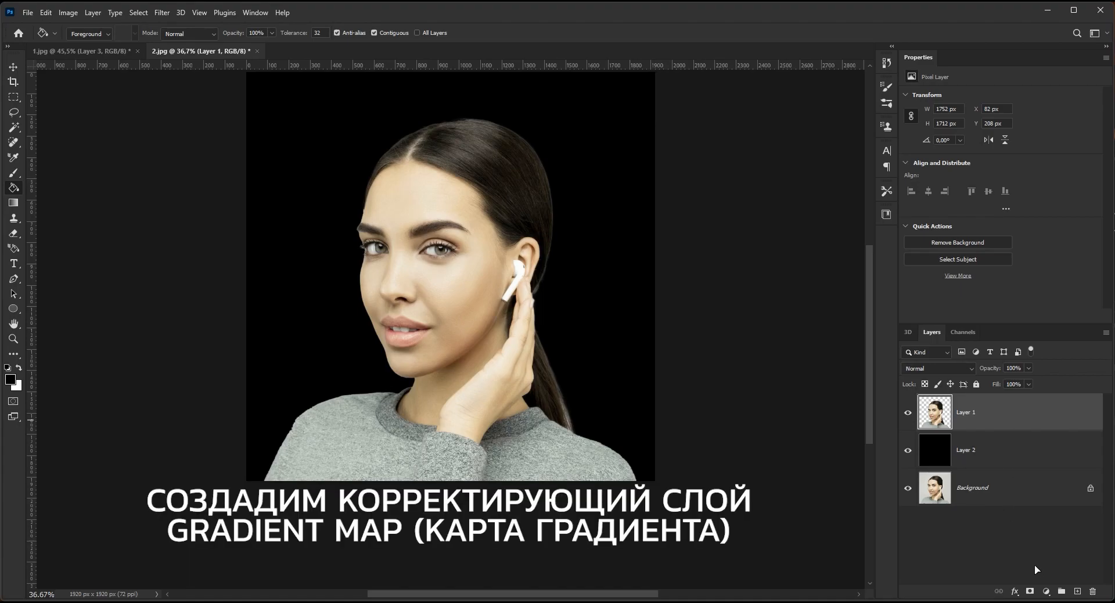
left_click(1047, 591)
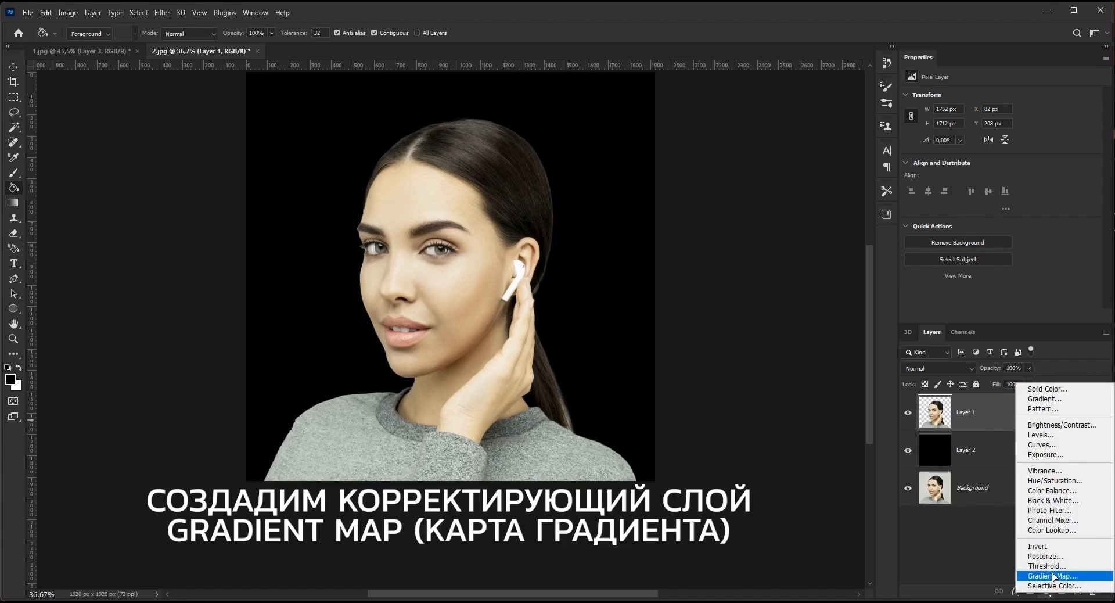
left_click(1047, 575)
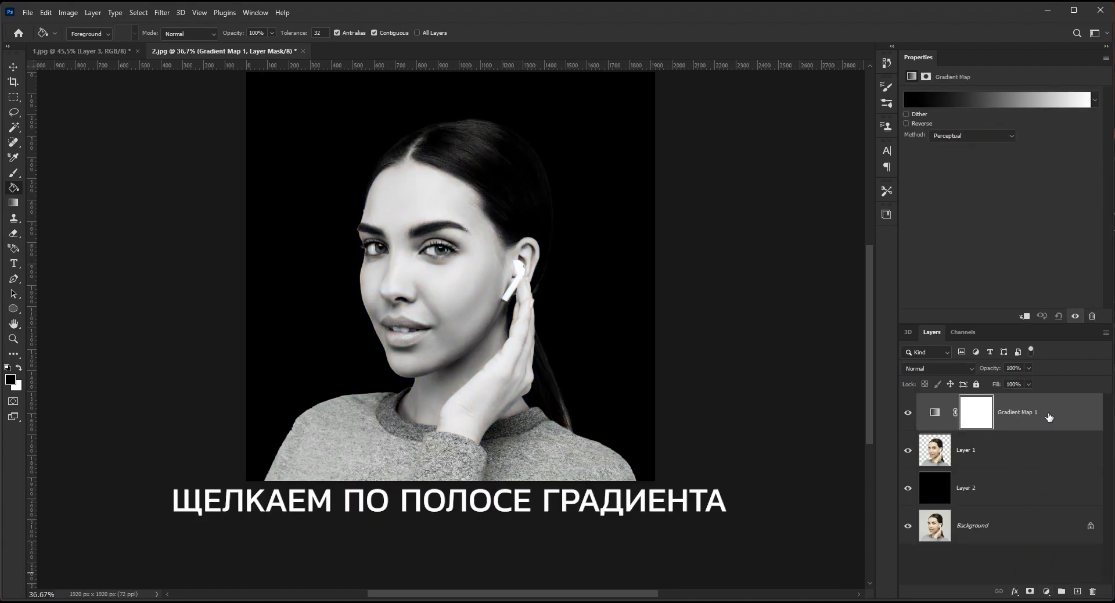
Add a dark grey (3f3f3f) colour stop near the black end of the map's gradient, then shift it slightly towards the middle
left_click(1004, 105)
left_click_drag(794, 161, 734, 103)
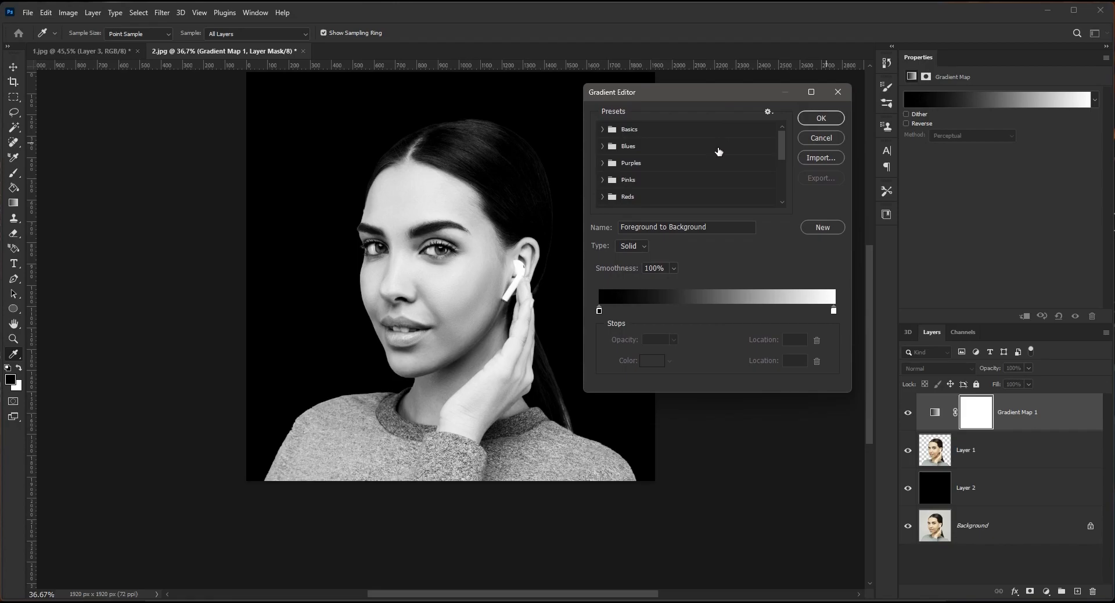
left_click(629, 312)
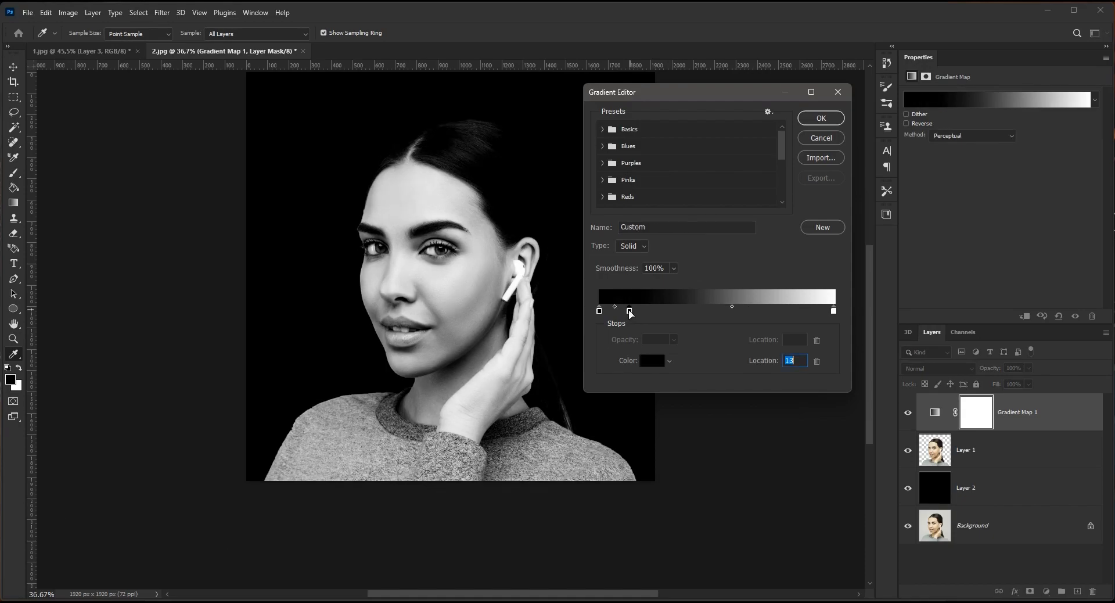
left_click(650, 360)
left_click(562, 236)
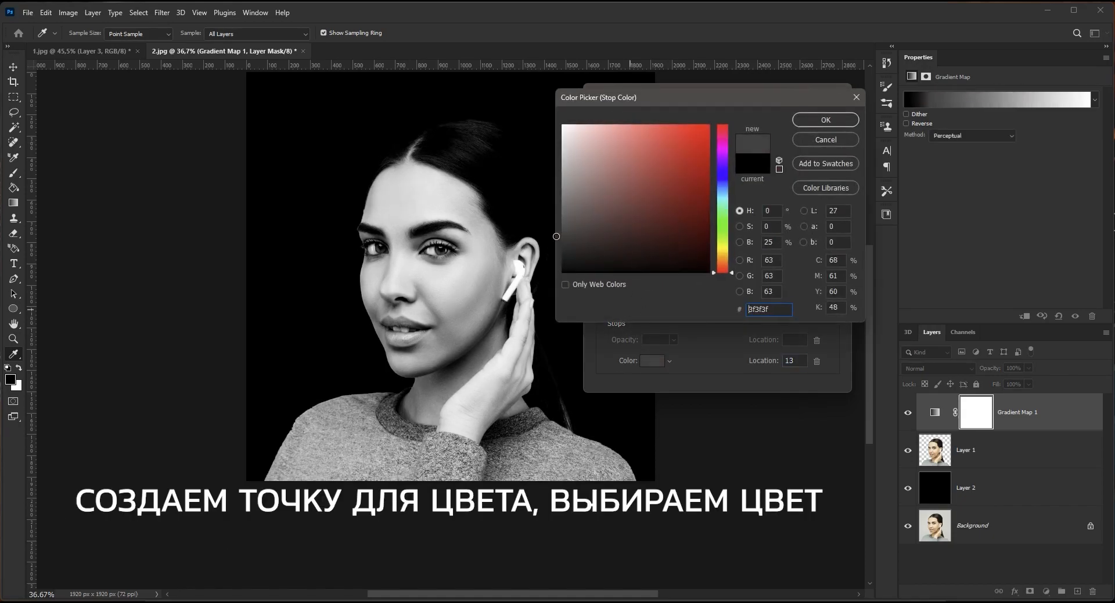
left_click(802, 122)
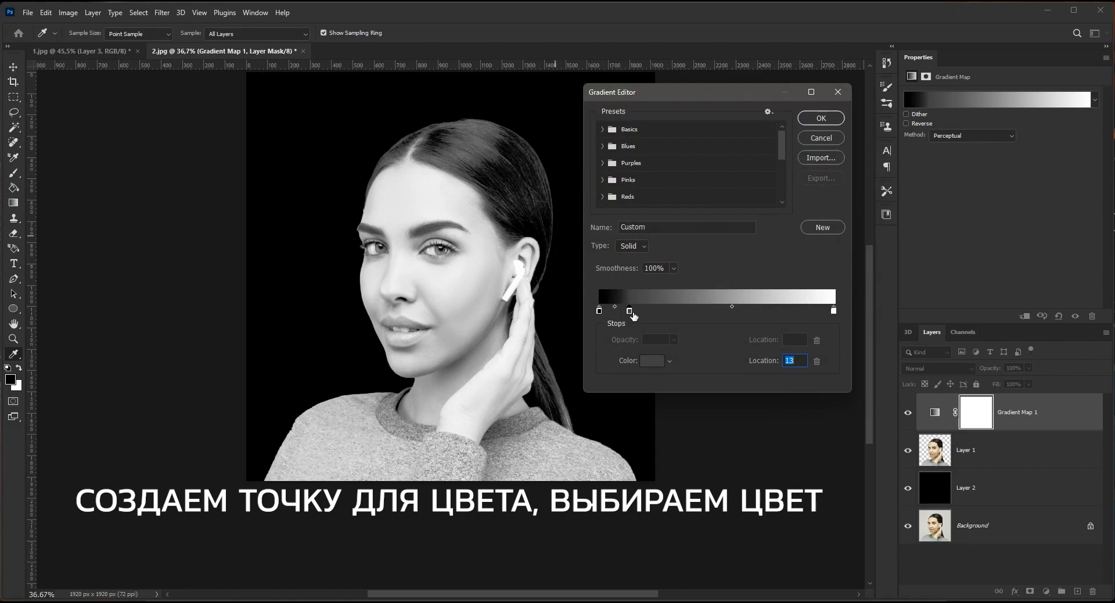
left_click_drag(631, 311, 646, 316)
Add a magenta (ff00fc) colour stop at location 36 of the gradient
left_click(686, 312)
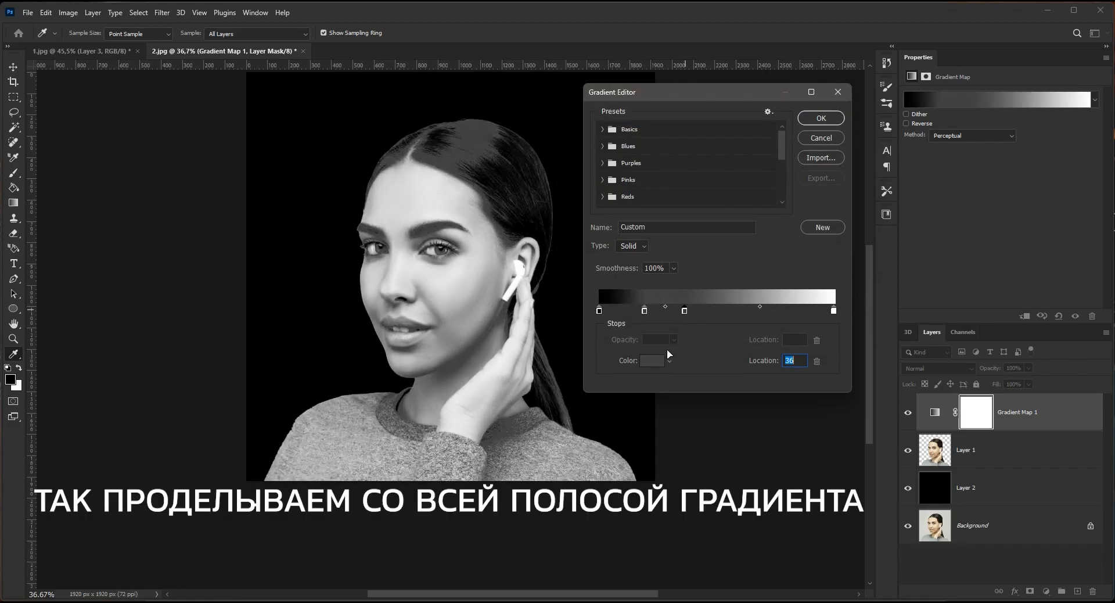
left_click(651, 360)
left_click_drag(722, 214, 725, 120)
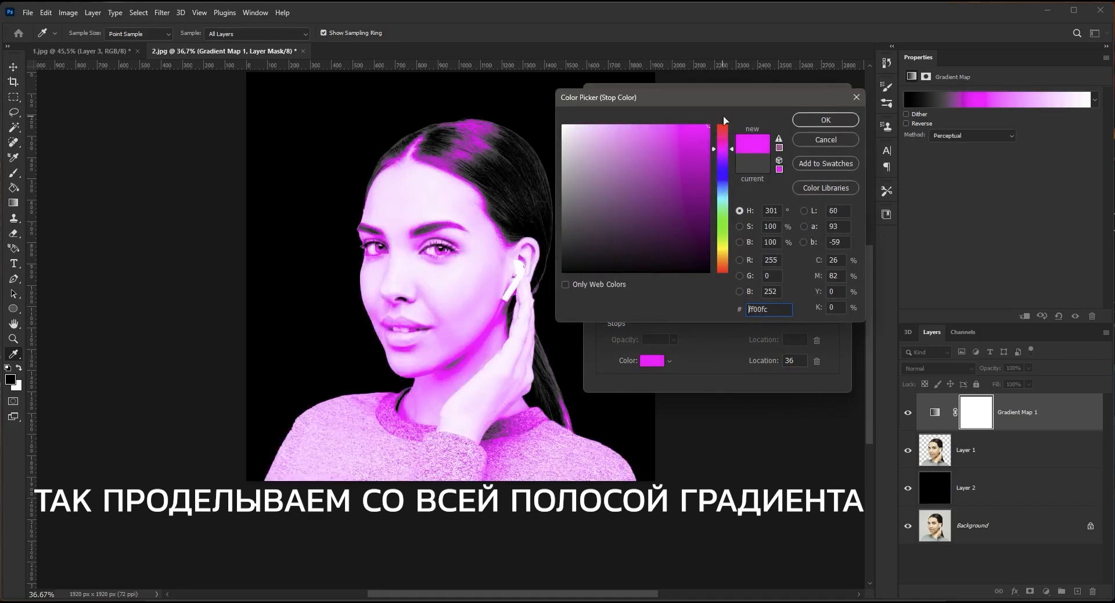
left_click(809, 124)
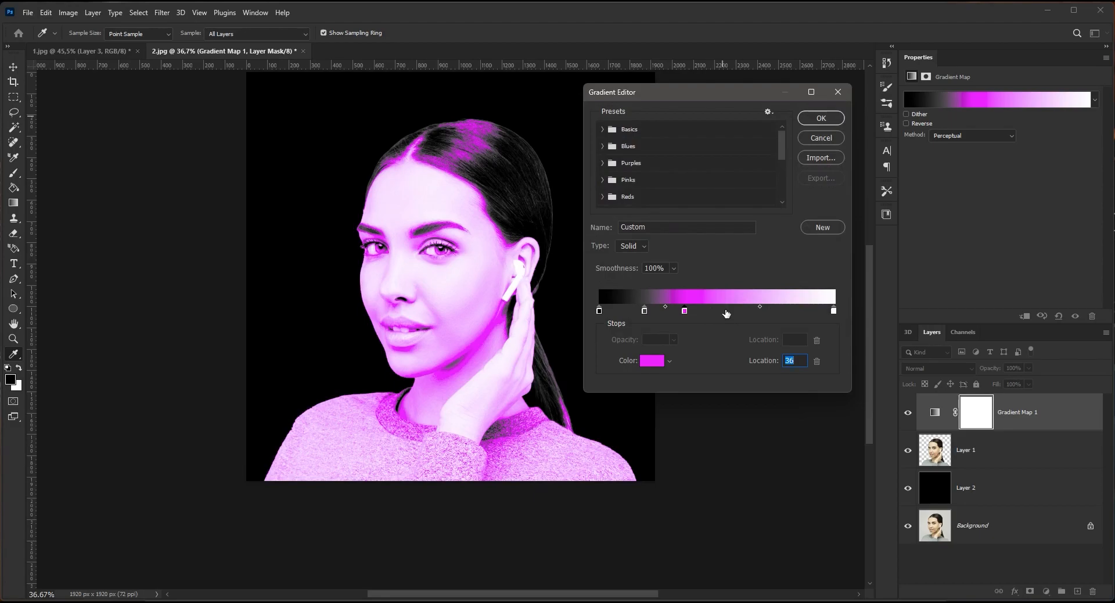
Add a violet-blue stop at location 53, then shift the magenta and violet stops towards the dark end, placing the violet at 48
left_click(725, 312)
left_click(652, 360)
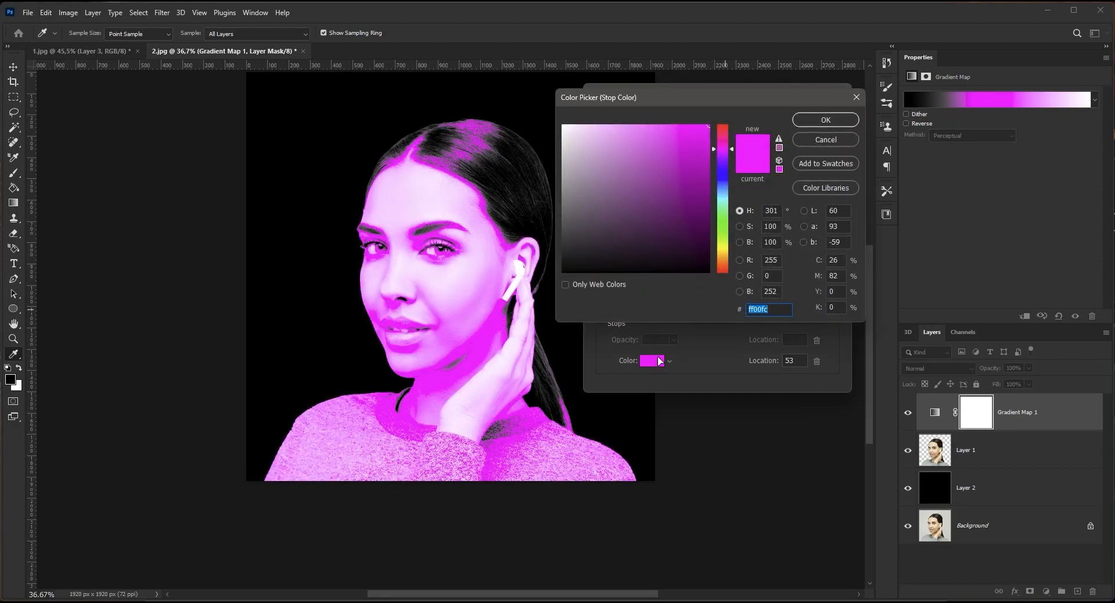
mouse_move(722, 182)
left_mouse_down()
mouse_move(669, 145)
mouse_move(668, 129)
mouse_move(656, 147)
left_mouse_up()
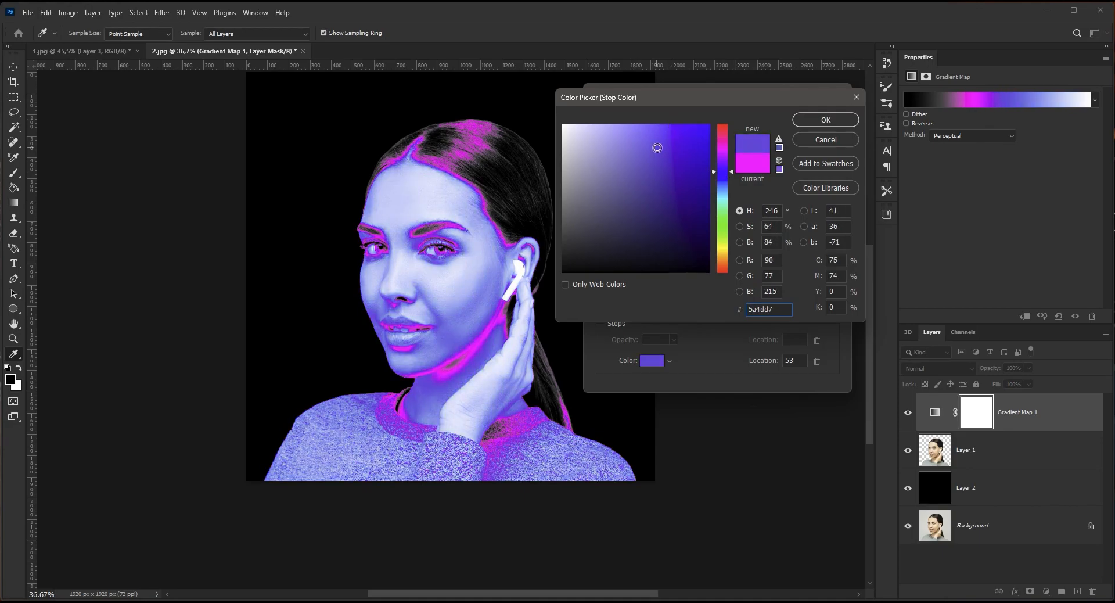
left_click(826, 120)
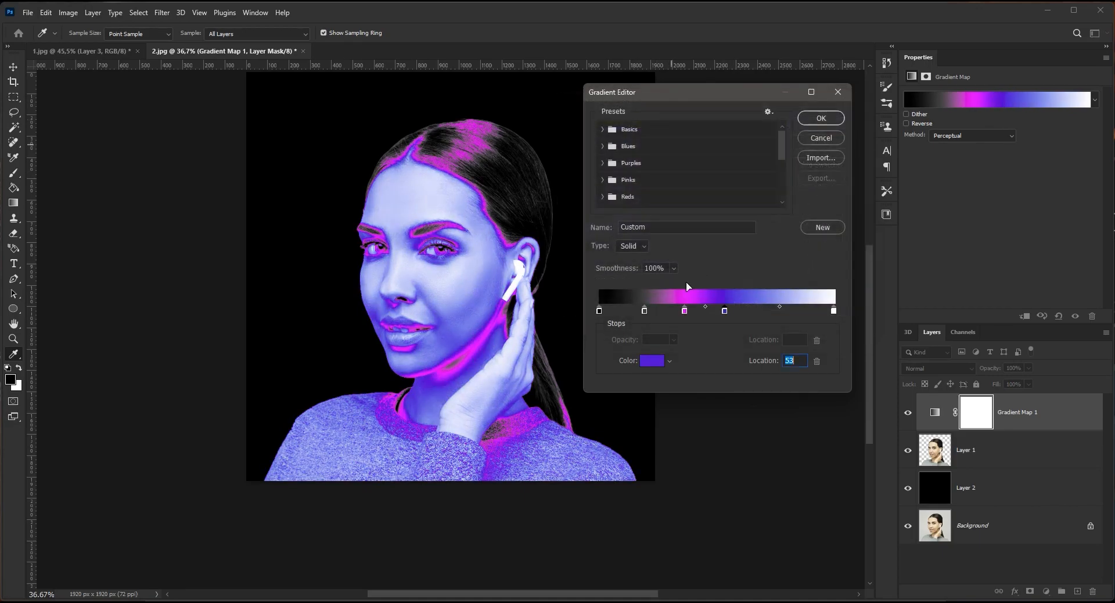
left_click_drag(682, 314, 714, 314)
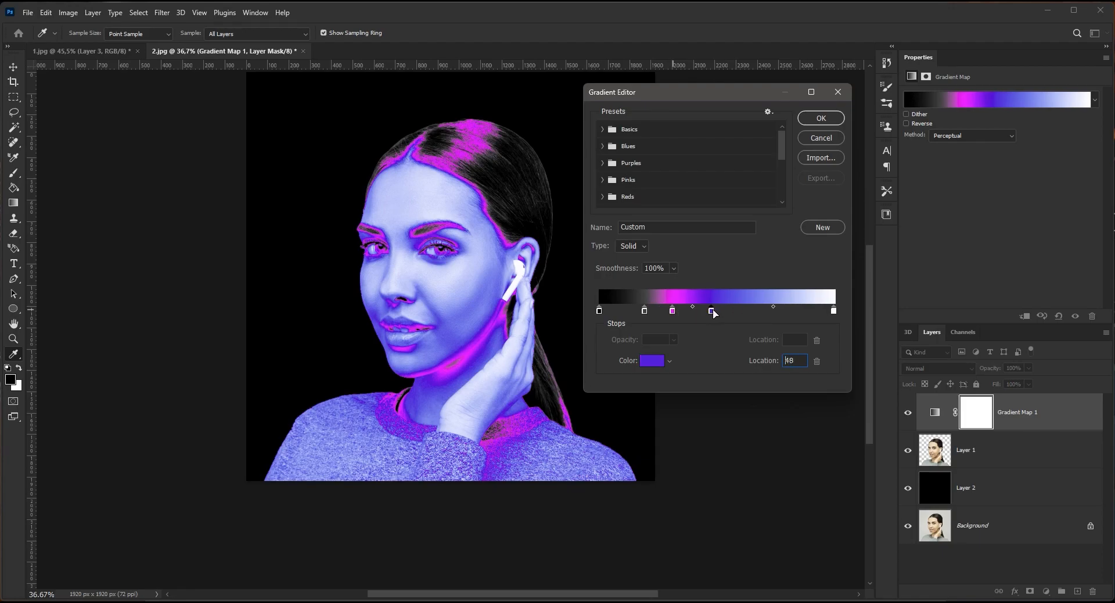
Add a coral red (ff4747) colour stop at location 64 of the gradient
left_click(751, 312)
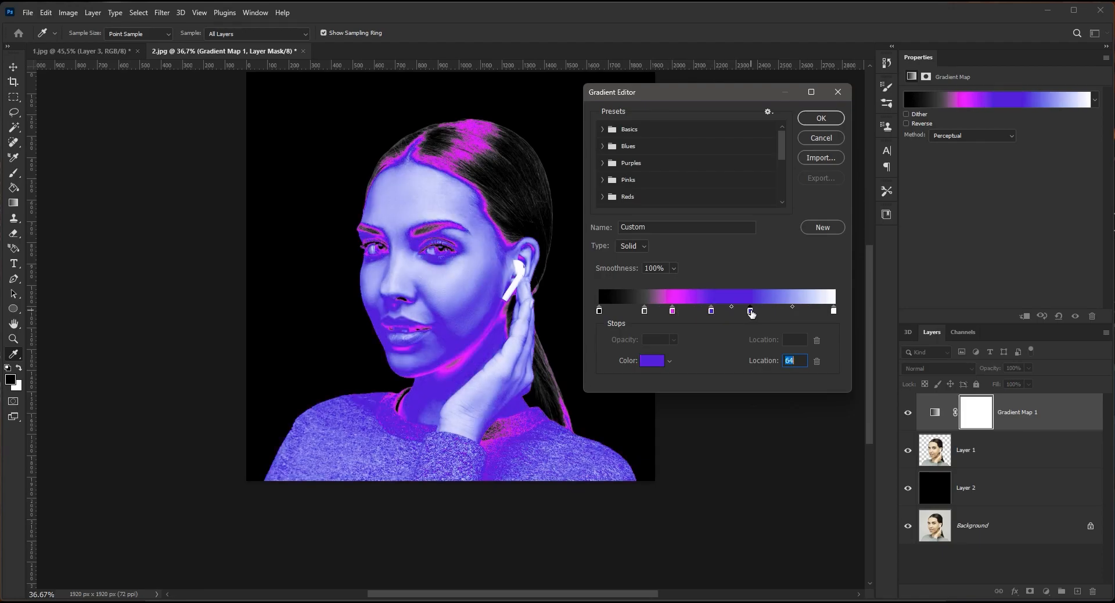
left_click(652, 361)
left_click_drag(724, 198, 721, 123)
mouse_move(681, 163)
left_mouse_down()
mouse_move(654, 145)
mouse_move(658, 124)
mouse_move(668, 125)
left_mouse_up()
left_click(807, 126)
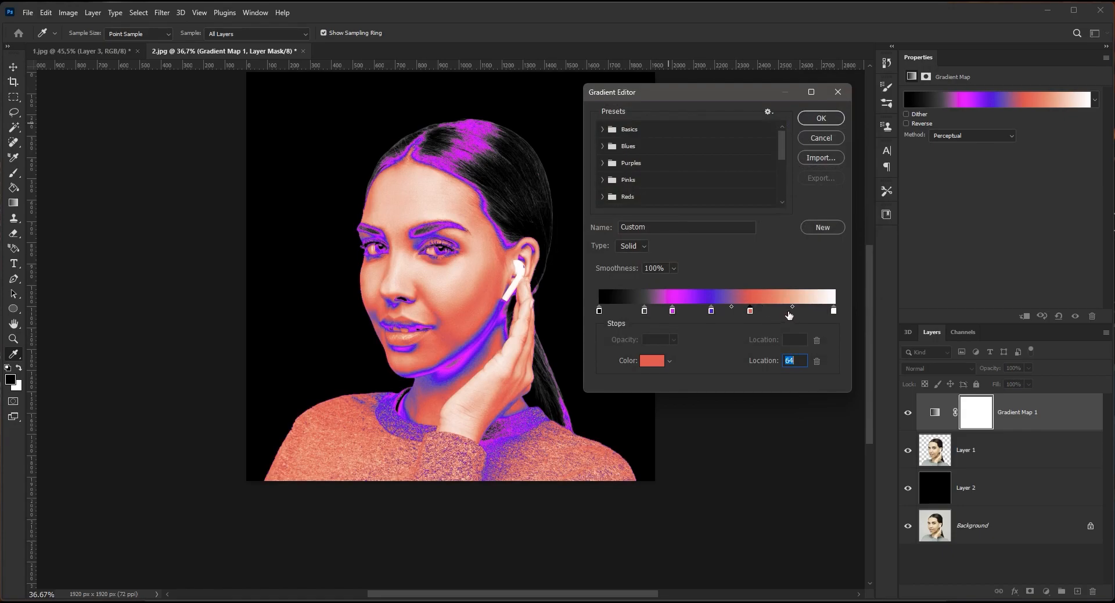
Add a muted yellow (cac534) colour stop at location 80 of the gradient
left_click(787, 311)
left_click(652, 361)
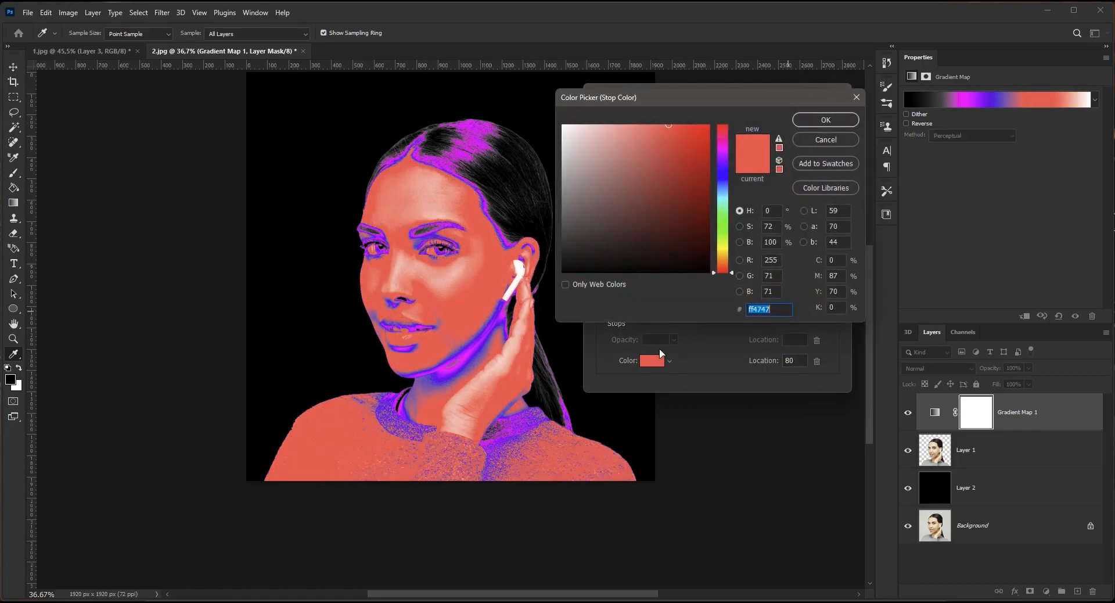
left_click(723, 249)
left_click(672, 155)
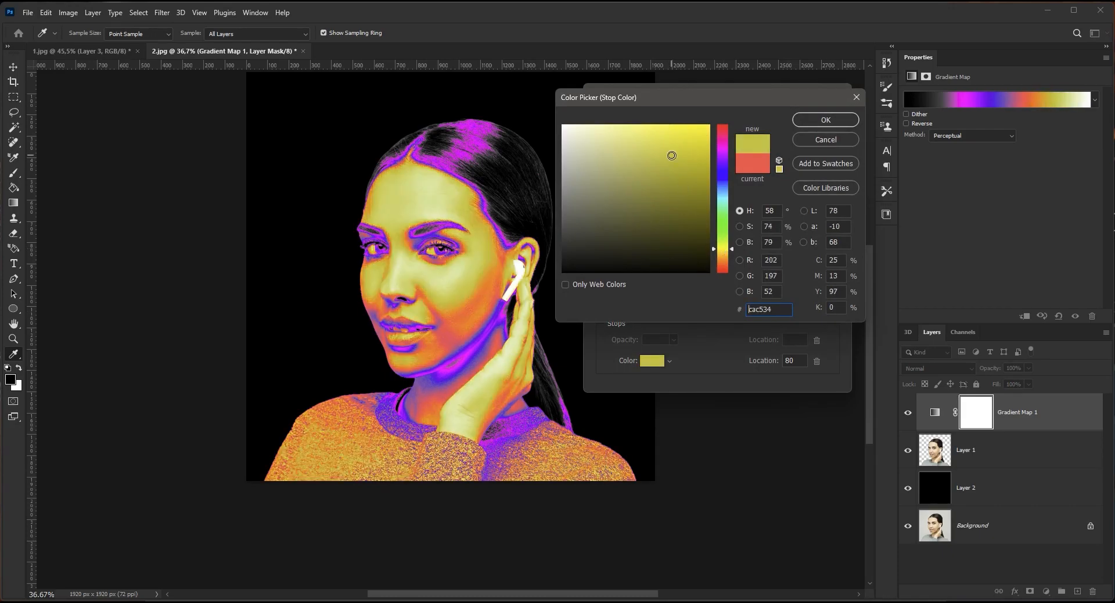
left_click(820, 121)
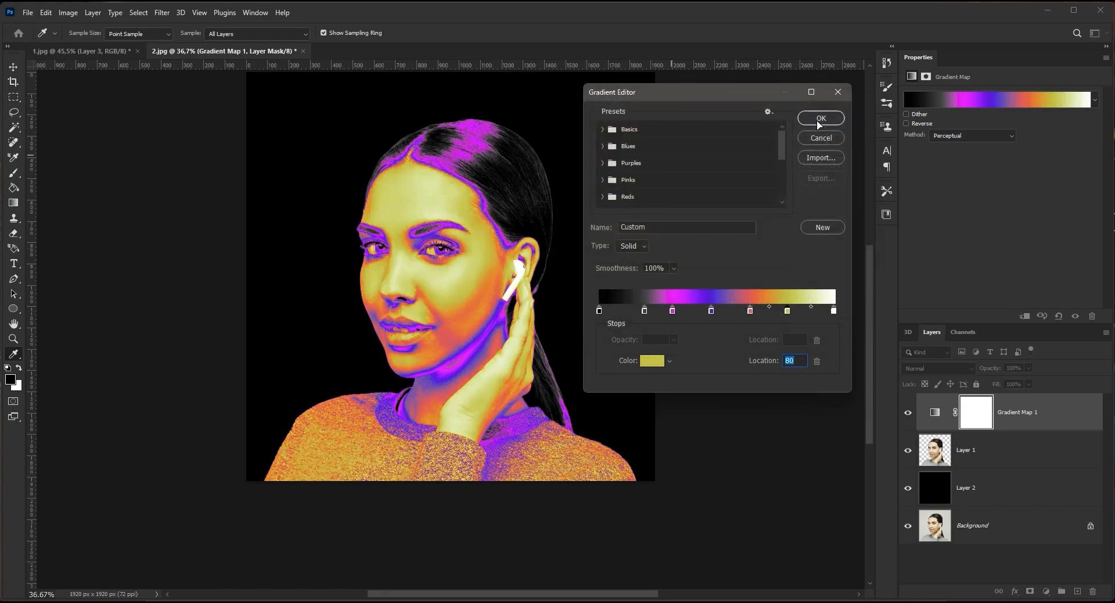
Recolour the white end stop of the gradient to light green (86ff66)
left_click(834, 311)
left_click(652, 360)
left_click_drag(723, 271, 723, 229)
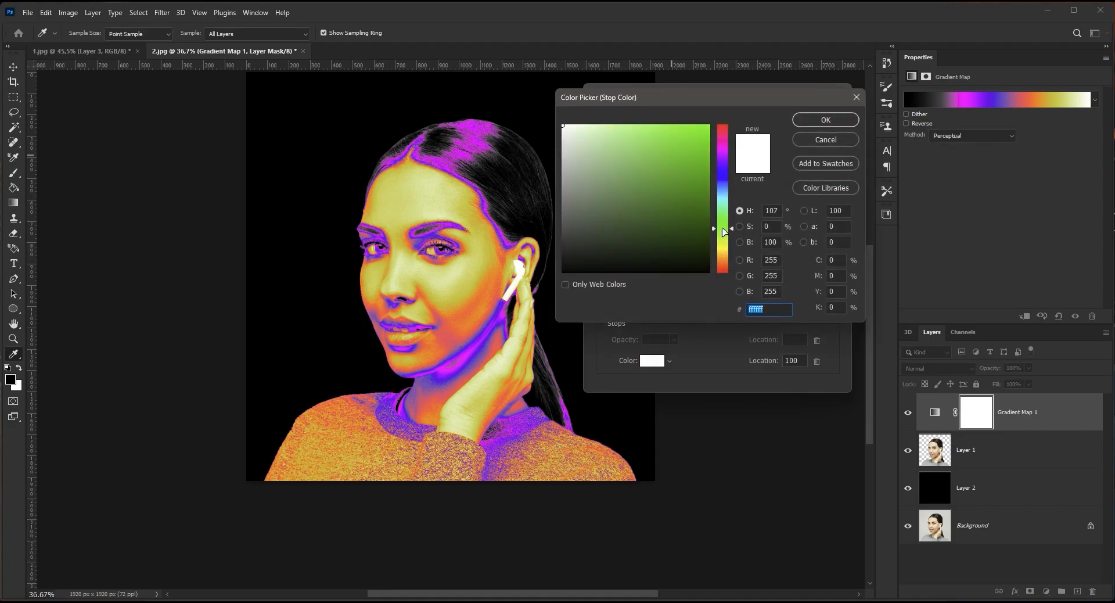
left_click(677, 136)
mouse_move(676, 136)
left_mouse_down()
mouse_move(641, 131)
mouse_move(650, 124)
left_mouse_up()
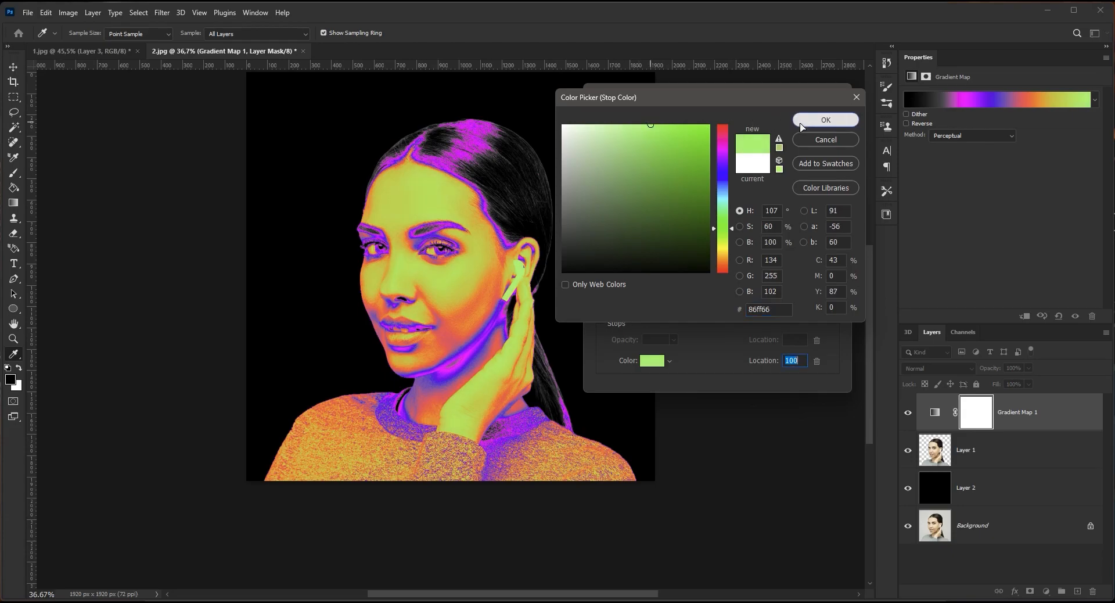
left_click(805, 122)
Nudge the magenta stop towards the lighter tones, move the violet stop to location 50 and apply the gradient
left_click(677, 311)
left_click_drag(712, 312, 716, 312)
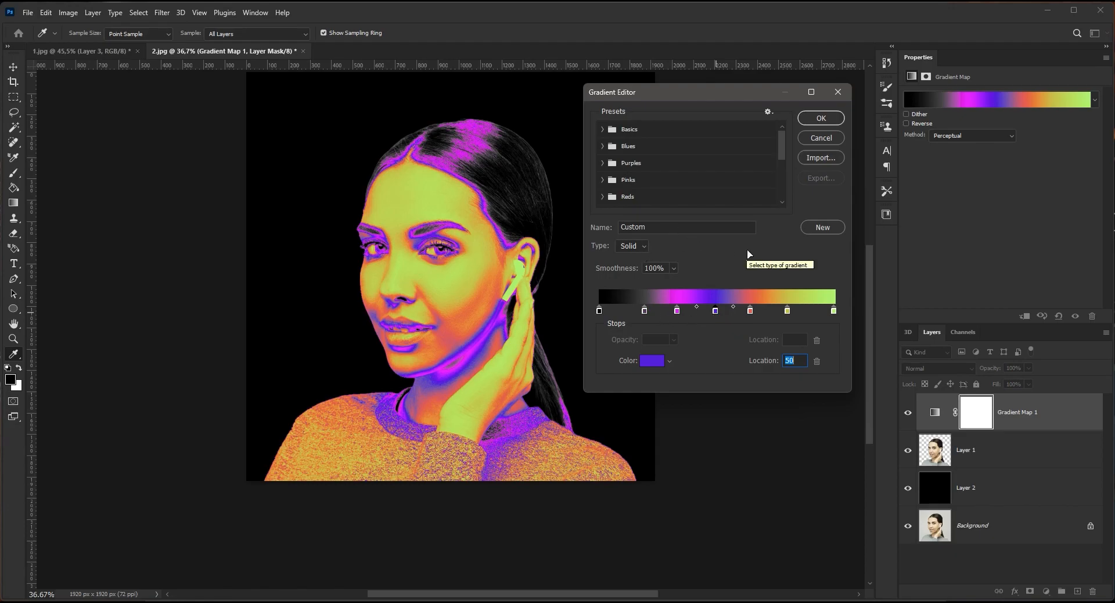
left_click(820, 118)
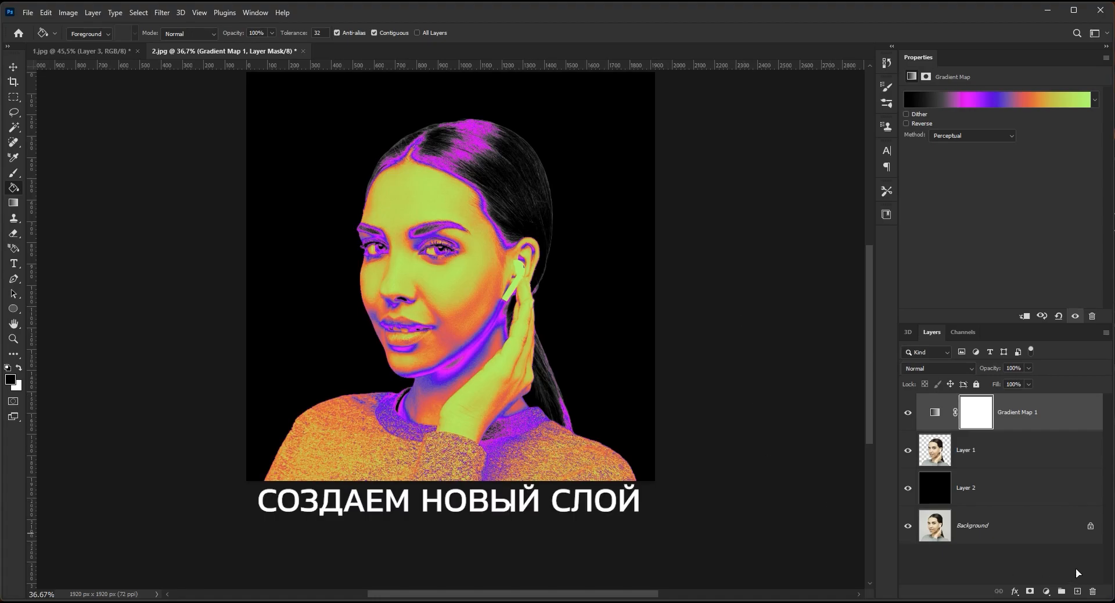
On a new layer above the gradient map, draw a white circle without stroke, about 1691 px in diameter, over the portrait
left_click(1077, 591)
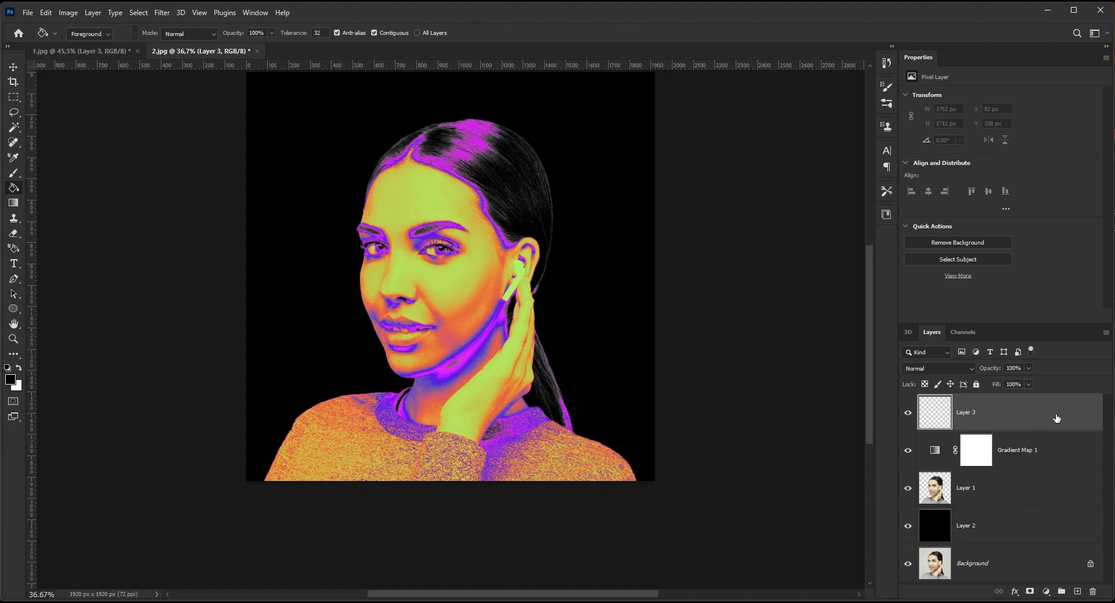
left_click(12, 309)
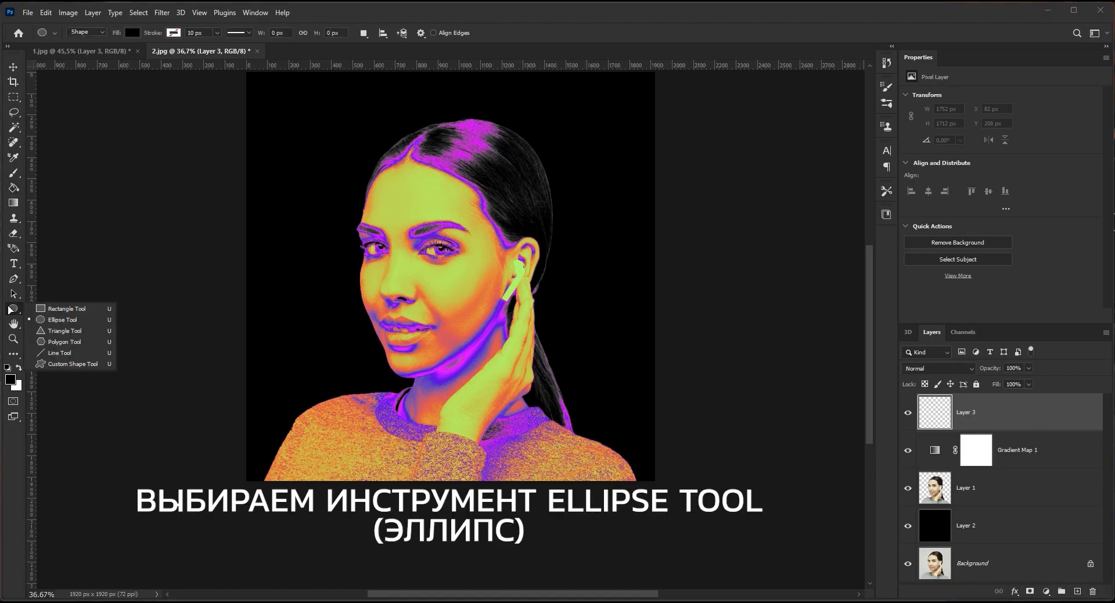
left_click(91, 320)
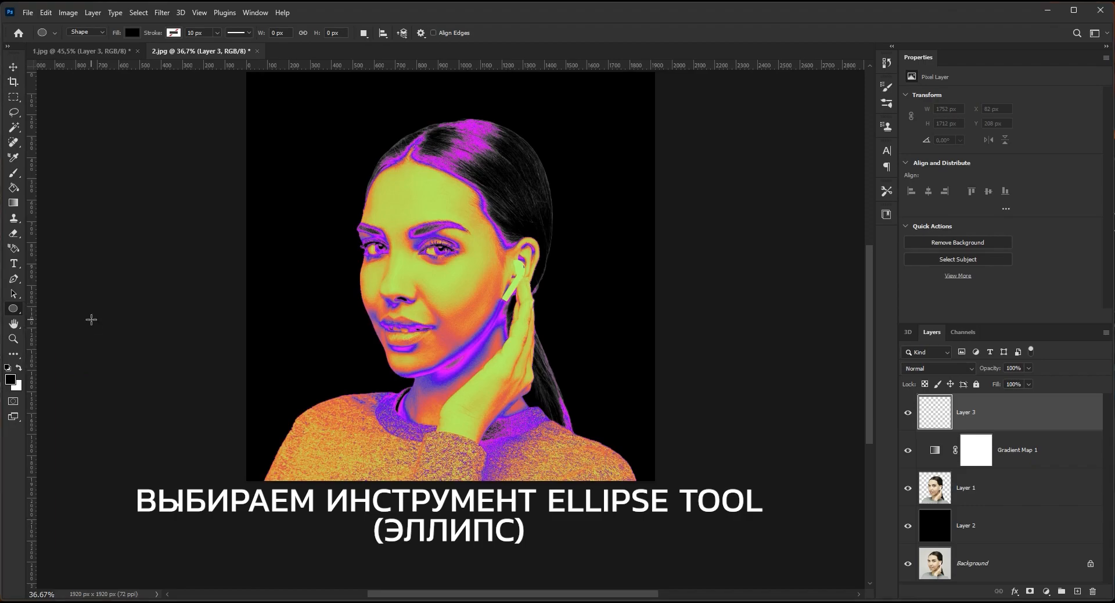
left_click(174, 33)
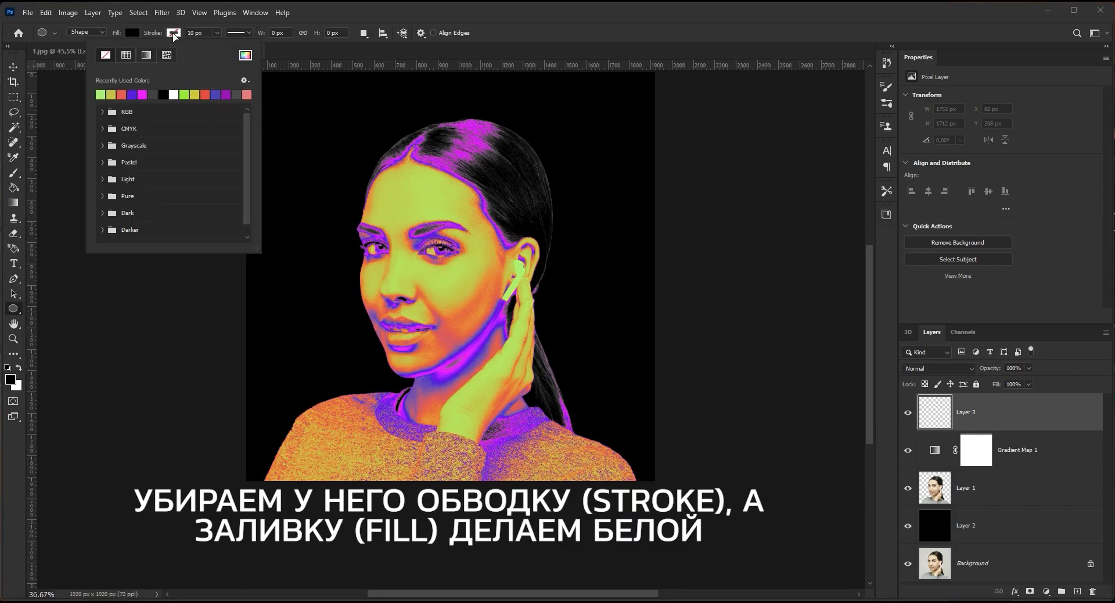
left_click(173, 33)
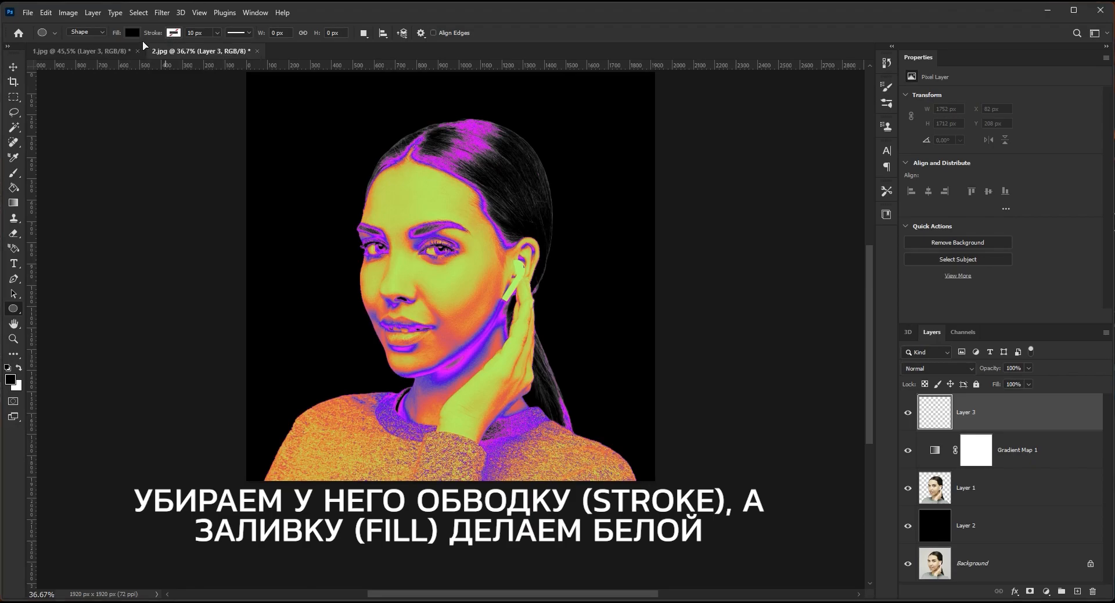
left_click(131, 35)
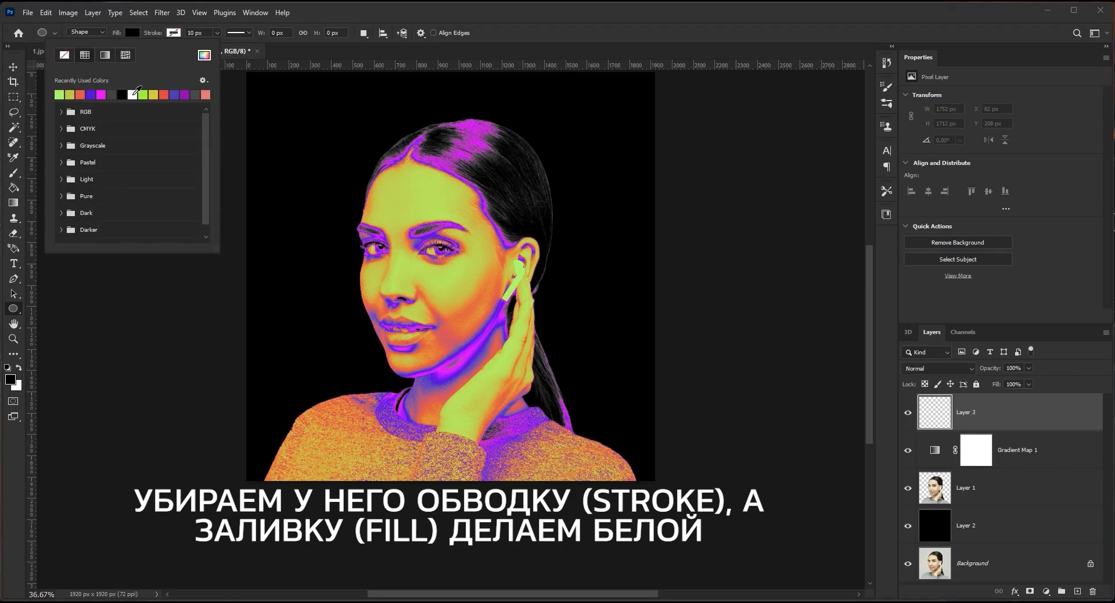
left_click(133, 94)
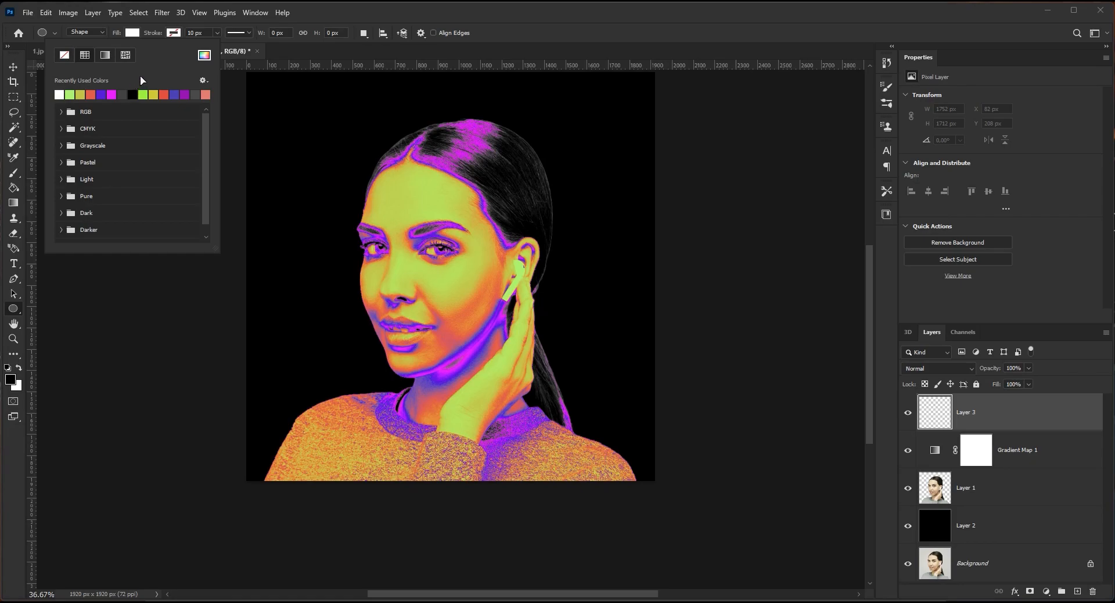
left_click(255, 60)
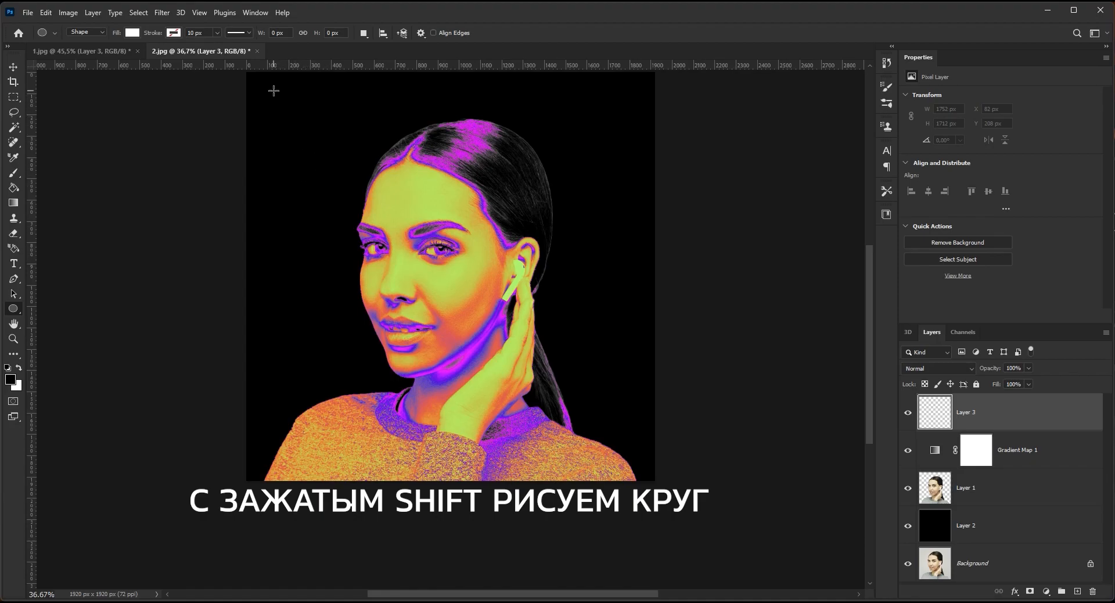
left_click_drag(274, 90, 634, 457)
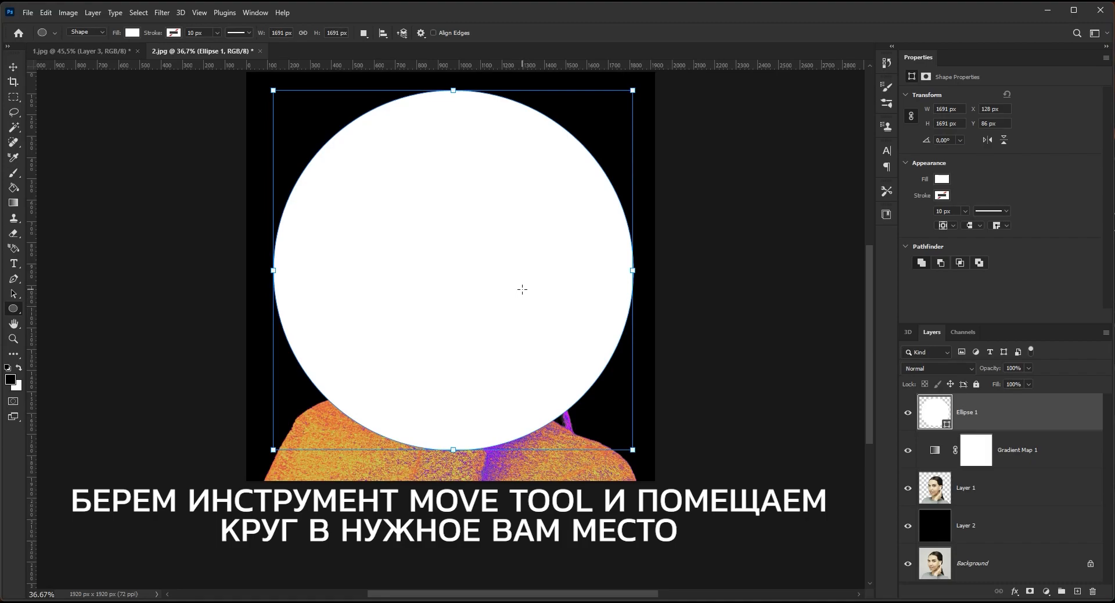
Move the white circle to about X 115 px, Y 115 px and place its layer directly beneath the cut-out subject layer
left_click(14, 68)
mouse_move(446, 248)
left_mouse_down()
mouse_move(430, 246)
mouse_move(442, 248)
left_mouse_up()
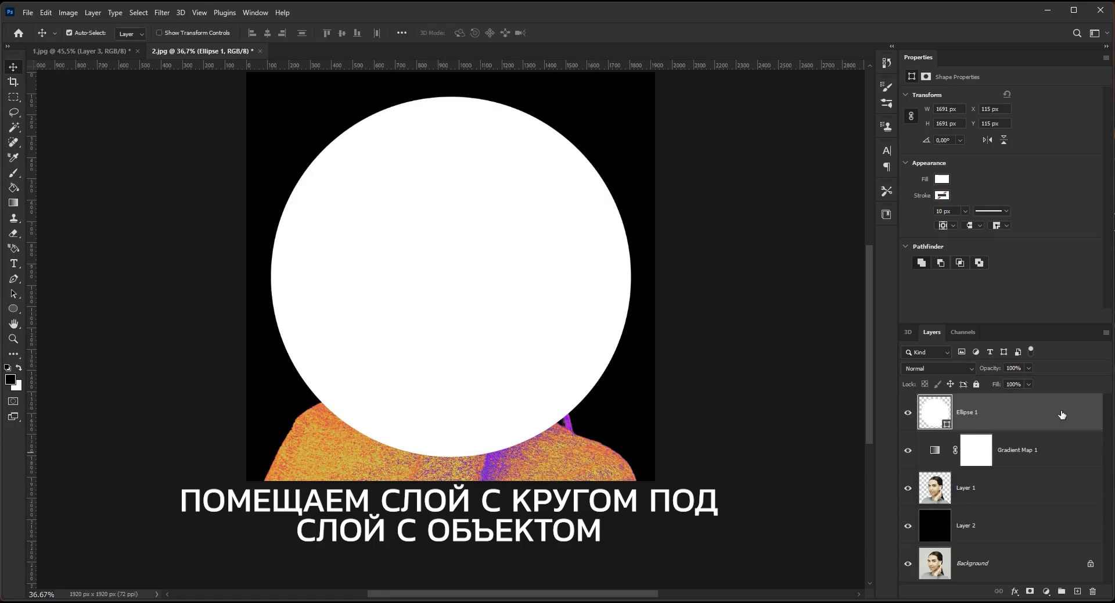
left_click_drag(1062, 414, 1062, 507)
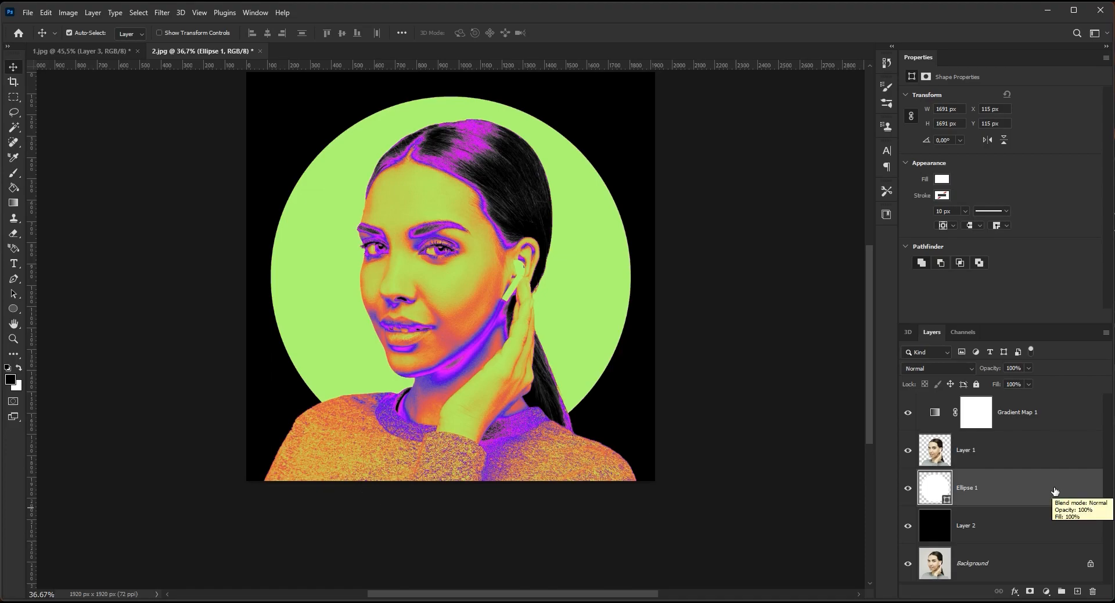
Duplicate the Gradient Map adjustment layer, place the copy directly above the circle layer and clip it to the circle
left_click(1070, 416)
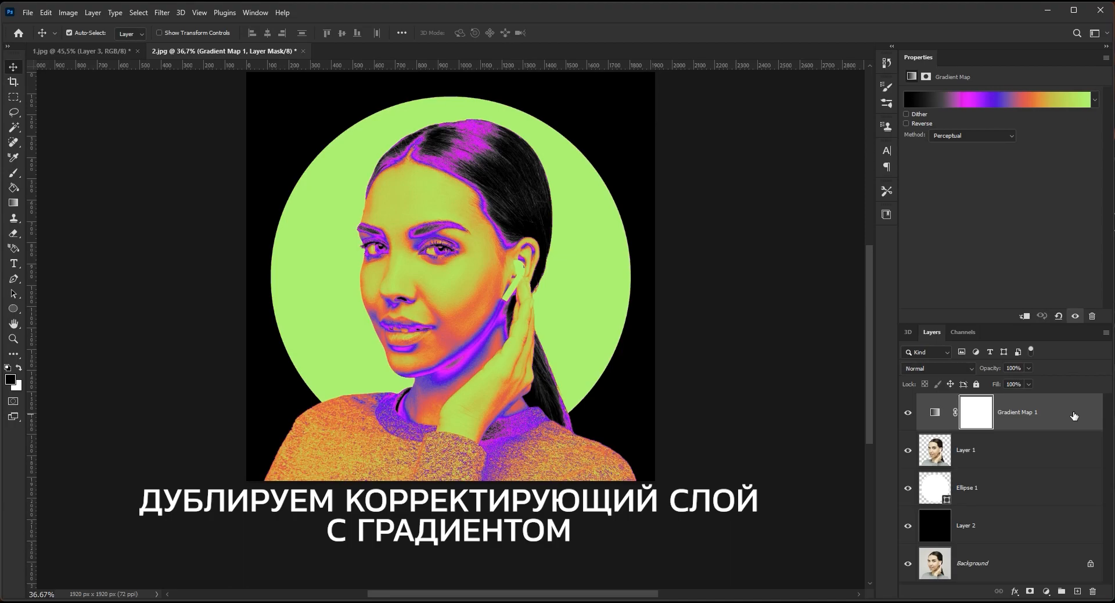
left_click_drag(1059, 416, 1078, 590)
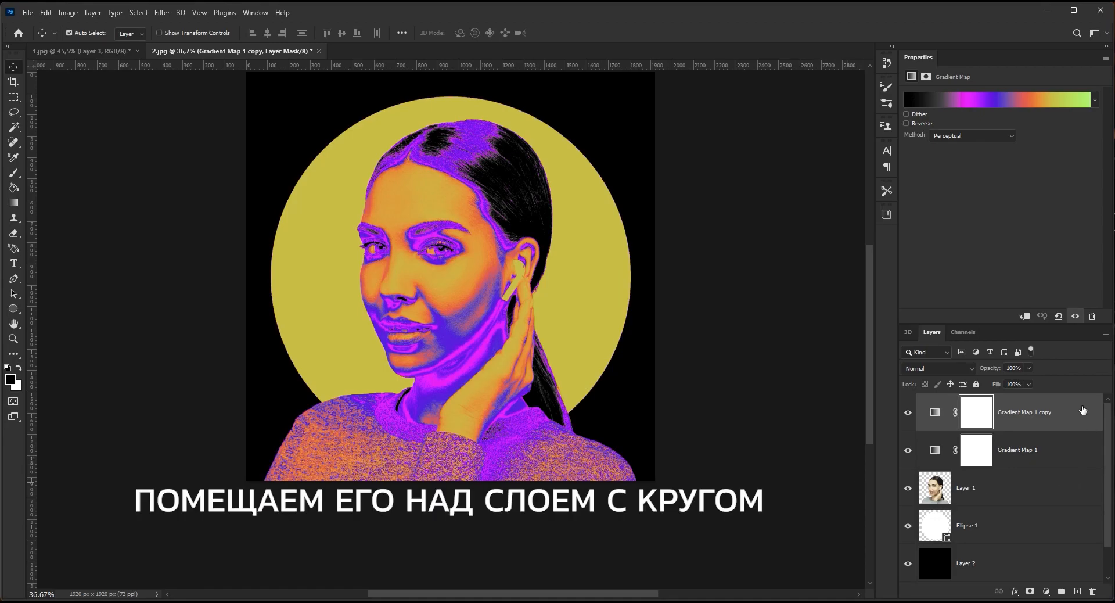
left_click_drag(1080, 411, 1050, 506)
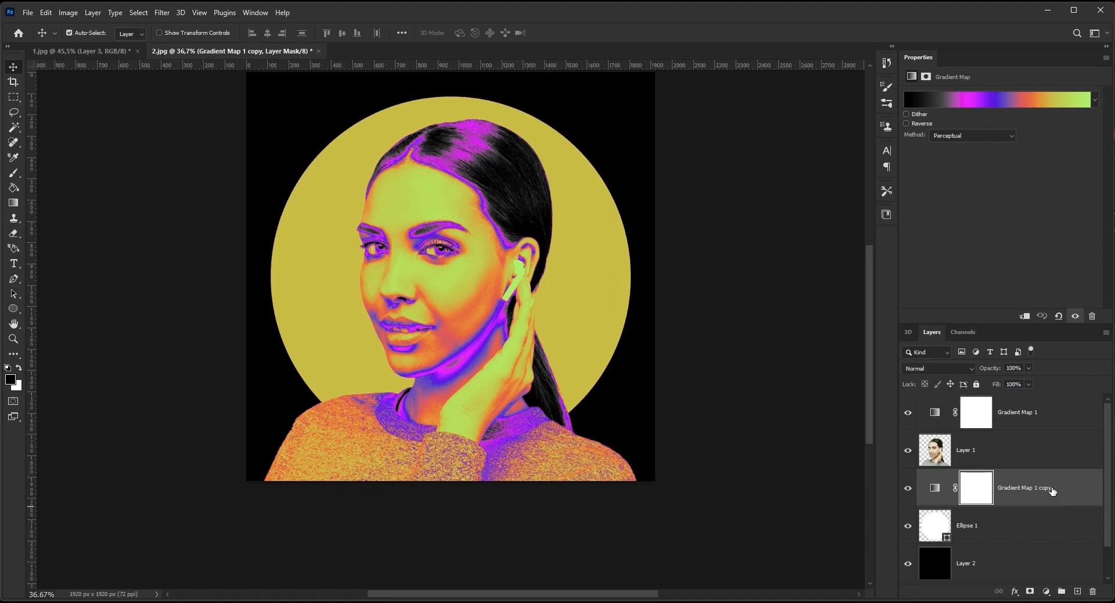
right_click(1083, 492)
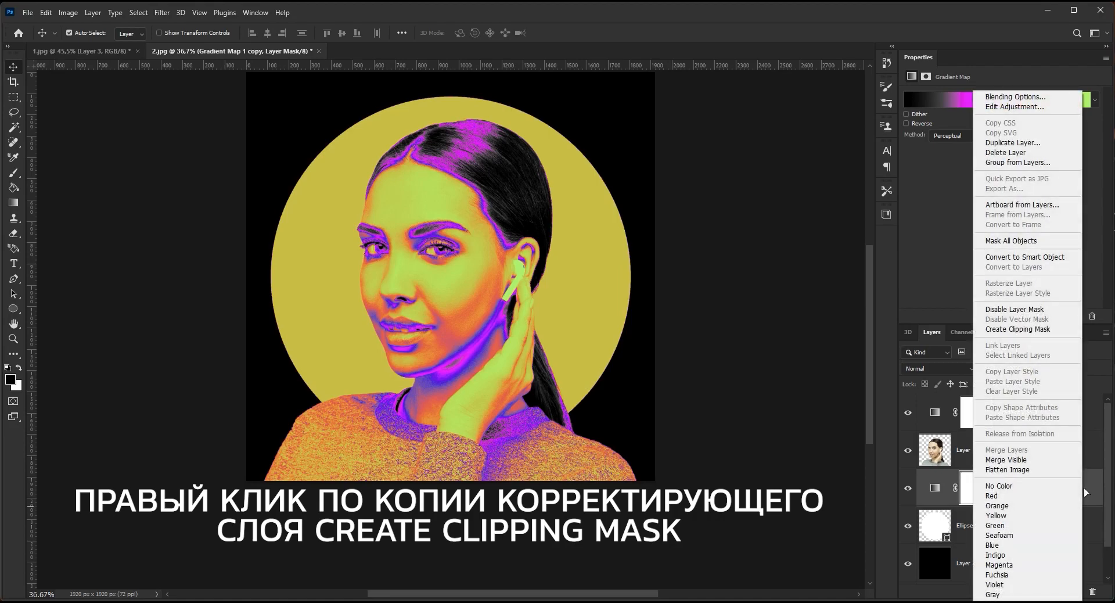
left_click(1064, 332)
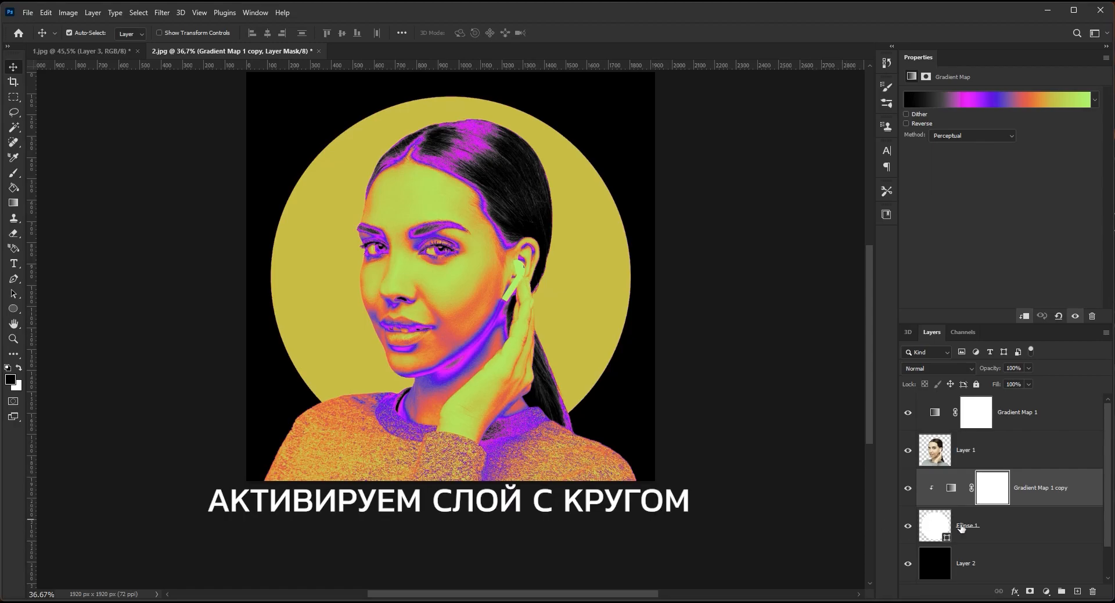
Rasterize the circle layer and apply a Gaussian Blur with a radius of about 153 pixels
left_click(1041, 522)
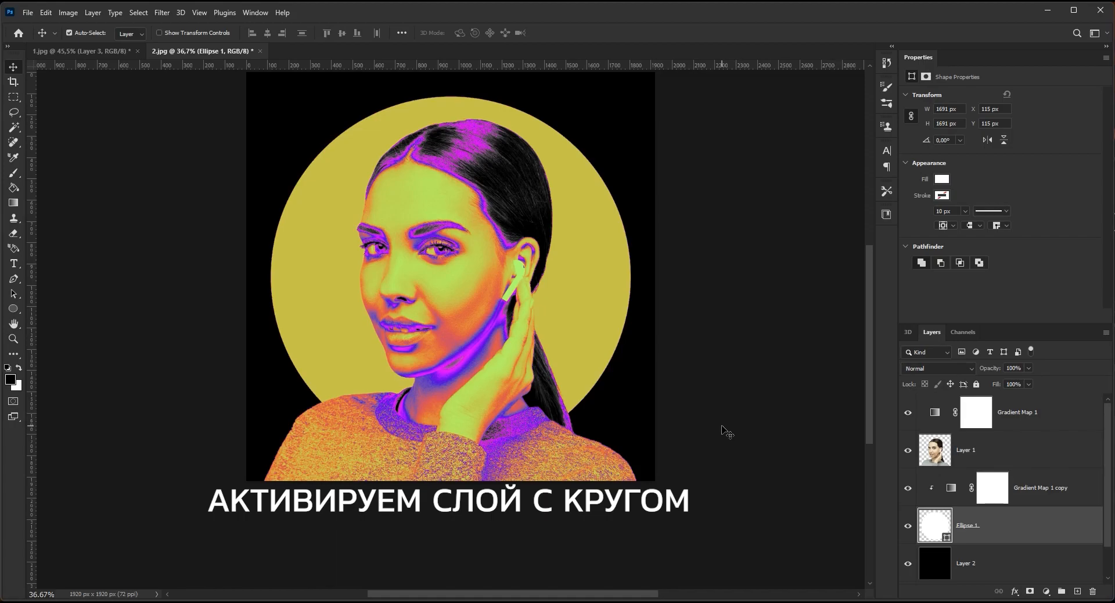
left_click(157, 14)
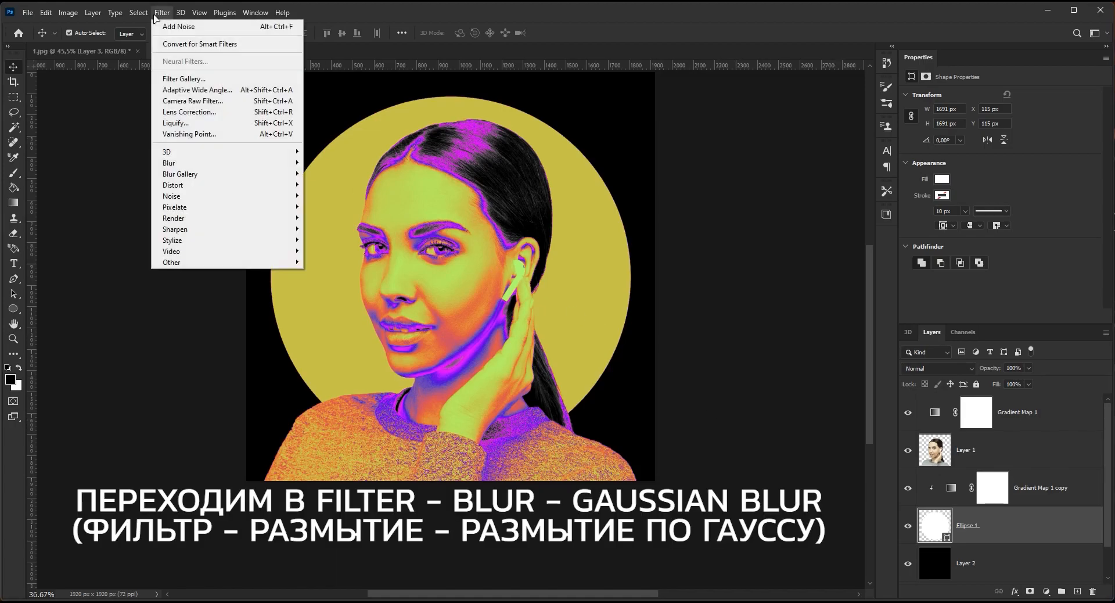
mouse_move(240, 163)
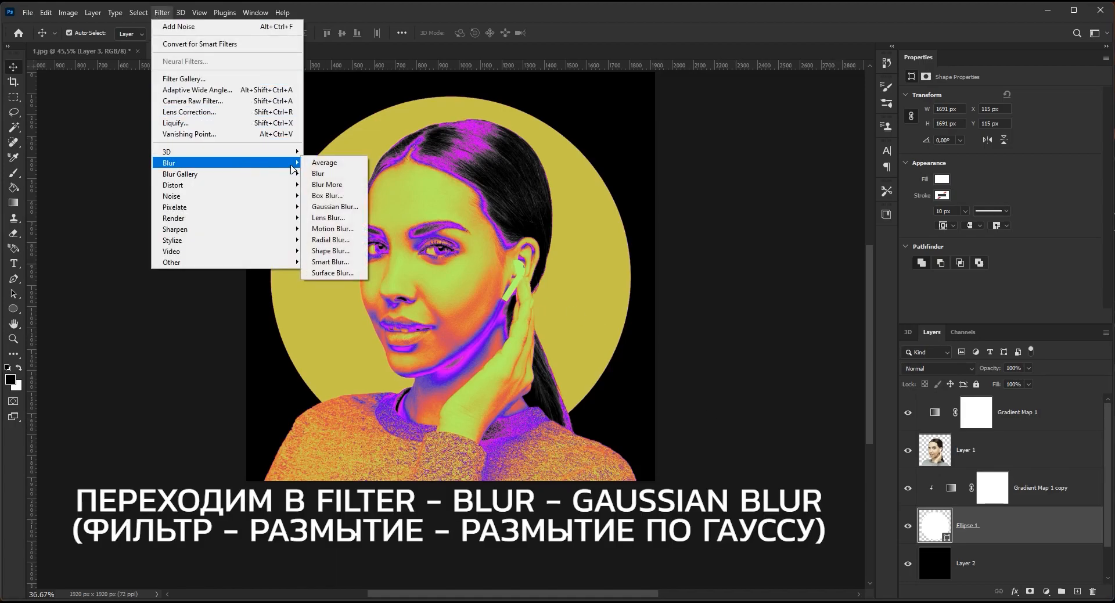
left_click(351, 206)
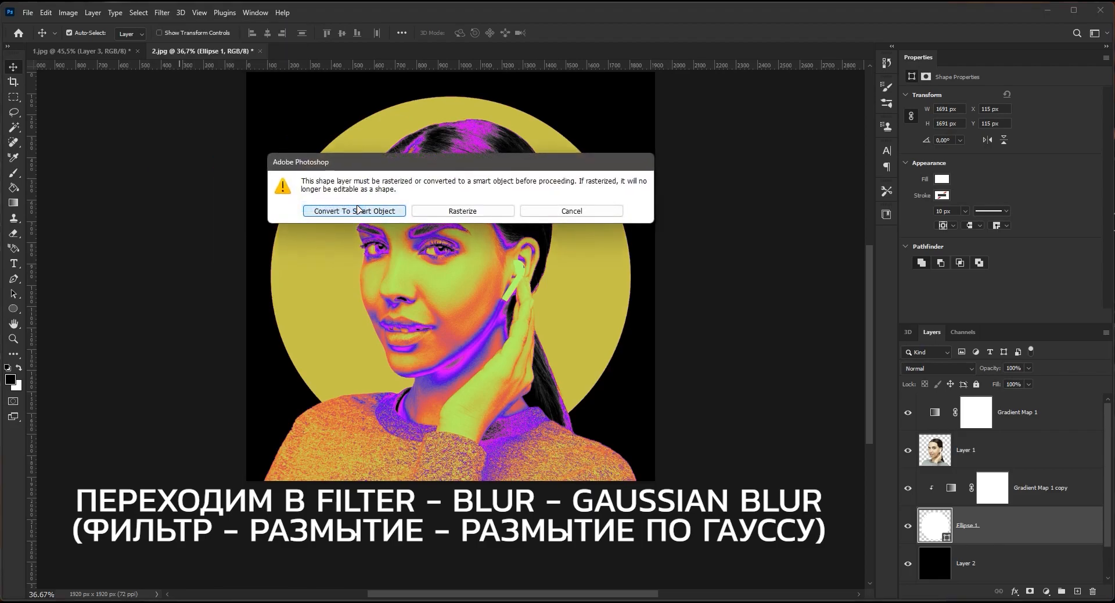
left_click(445, 212)
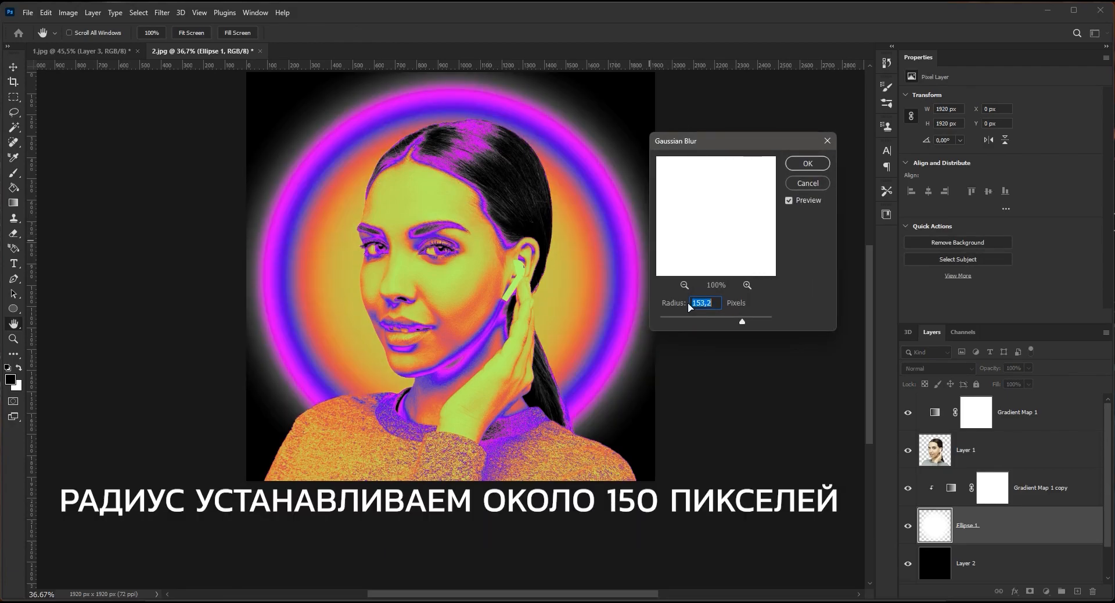
left_click_drag(743, 321, 742, 320)
left_click(807, 164)
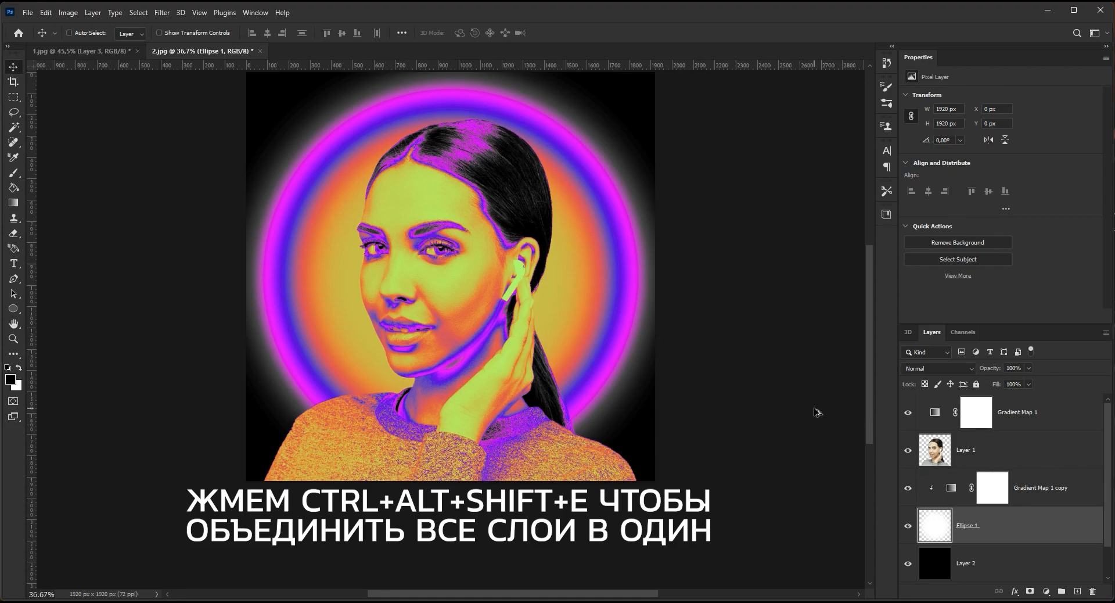
Stamp all visible layers into a new merged layer and move it to the top of the layer stack
key("ctrl+alt+shift+e")
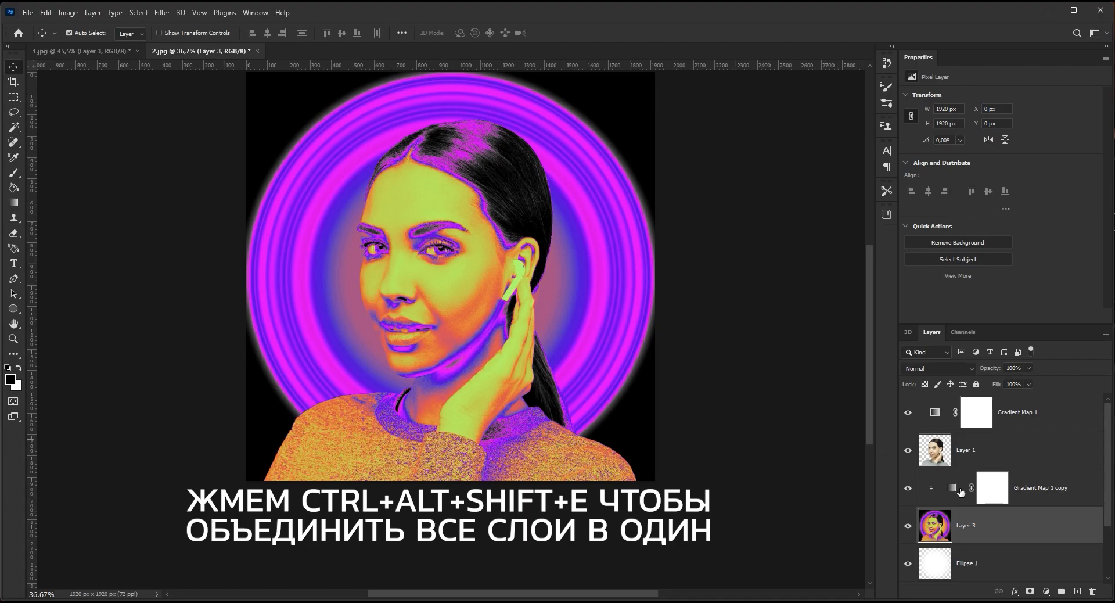
left_click_drag(1022, 530, 1021, 398)
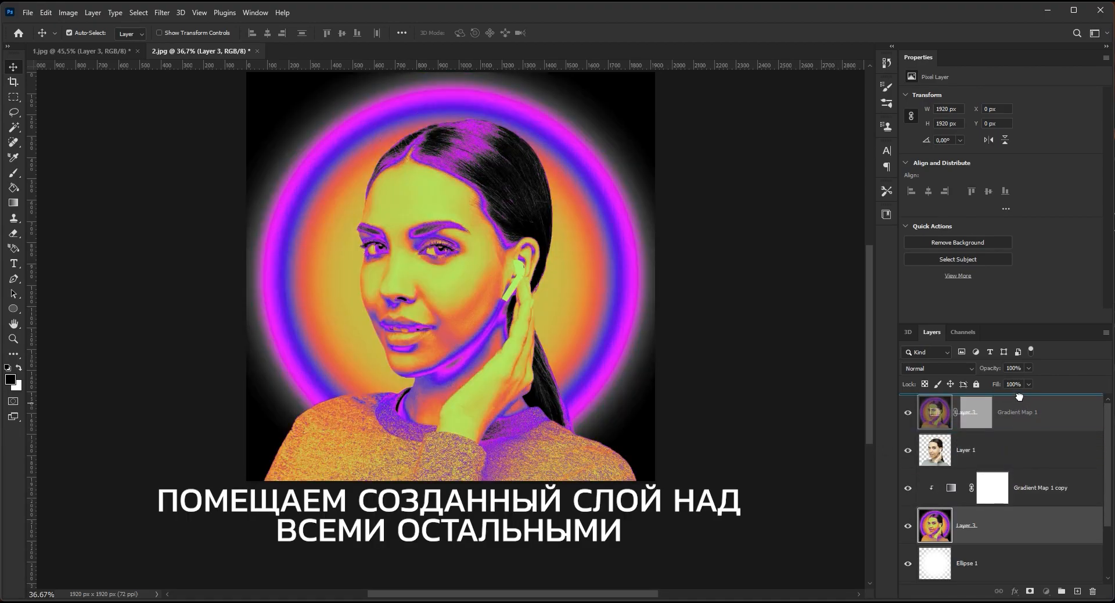
left_click(911, 413)
left_click(909, 414)
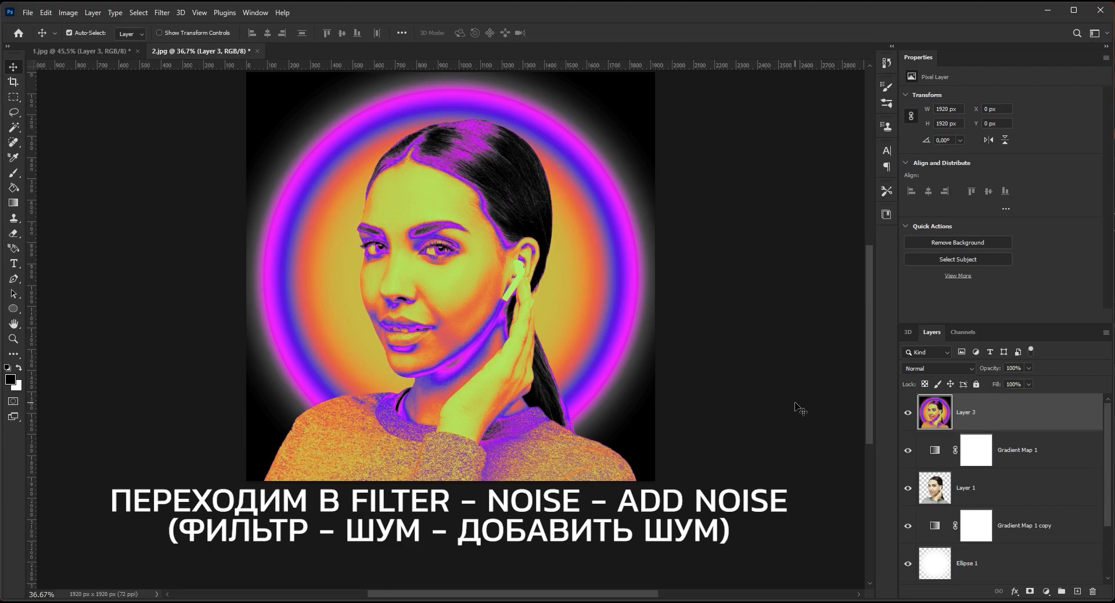
Apply Add Noise to the merged layer with an amount of 10.59%, Gaussian distribution and Monochromatic enabled
left_click(162, 12)
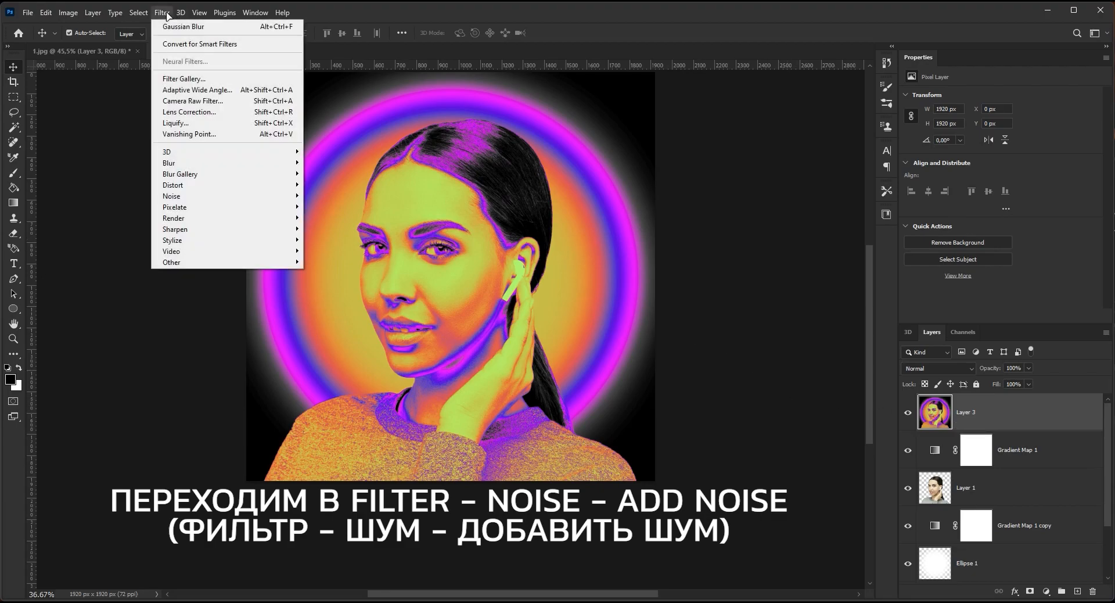
mouse_move(287, 196)
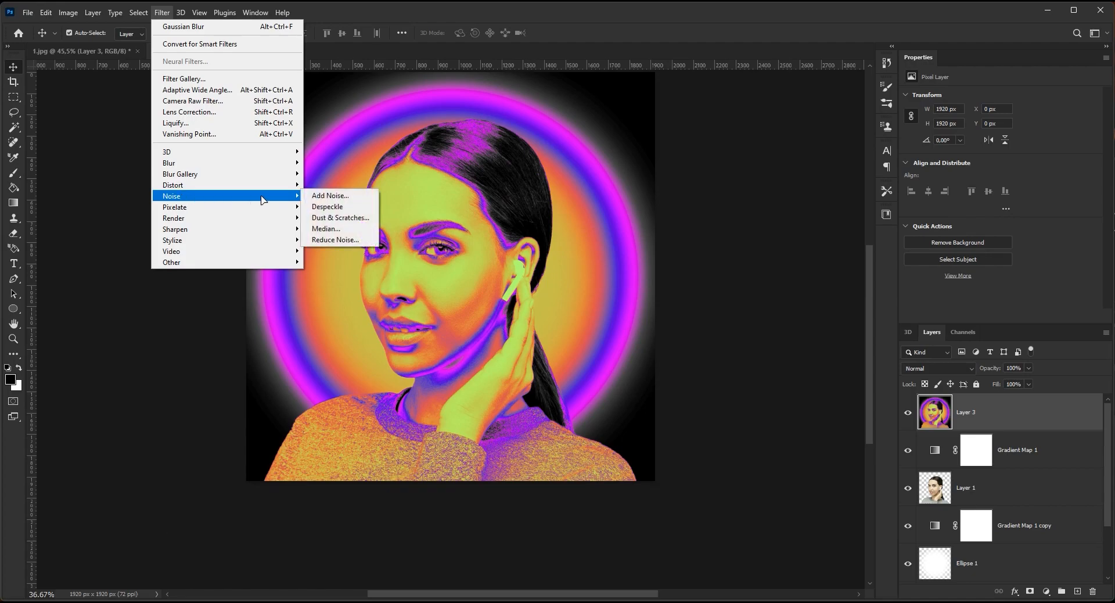
left_click(357, 199)
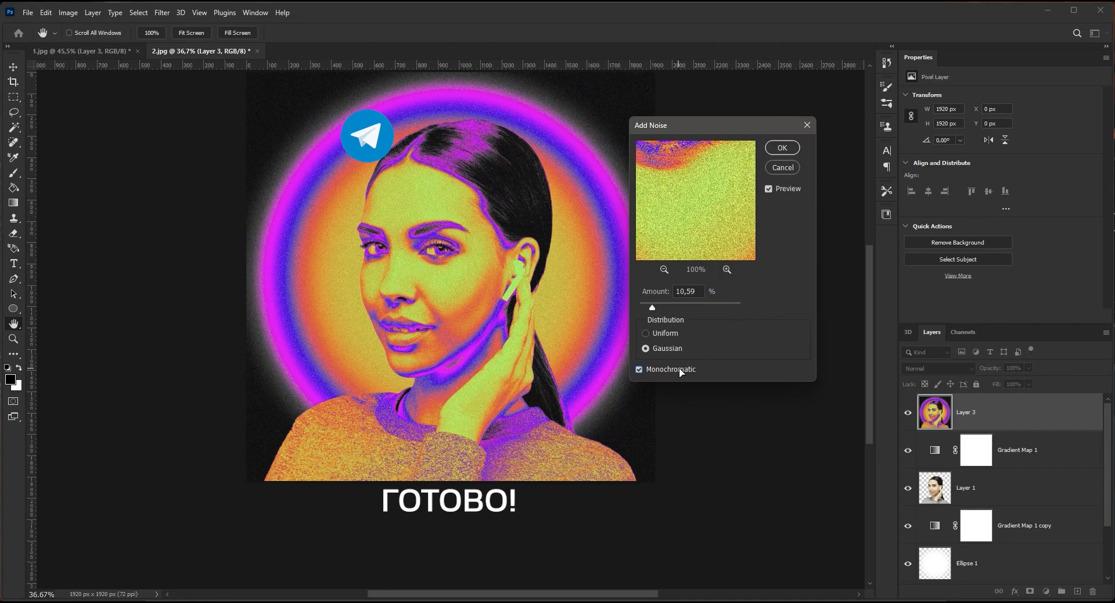
left_click(780, 149)
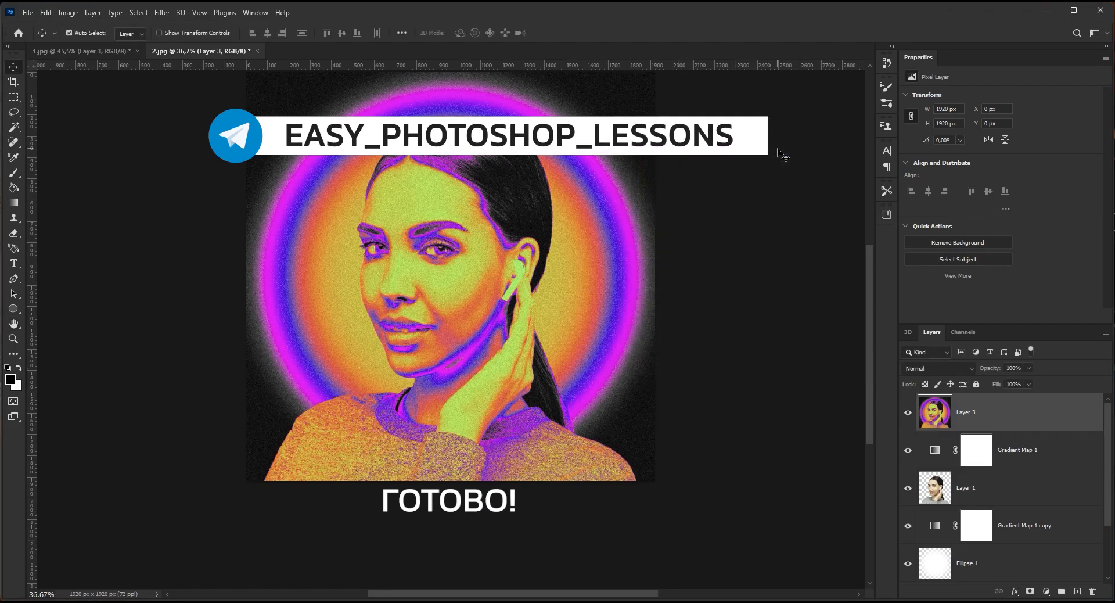